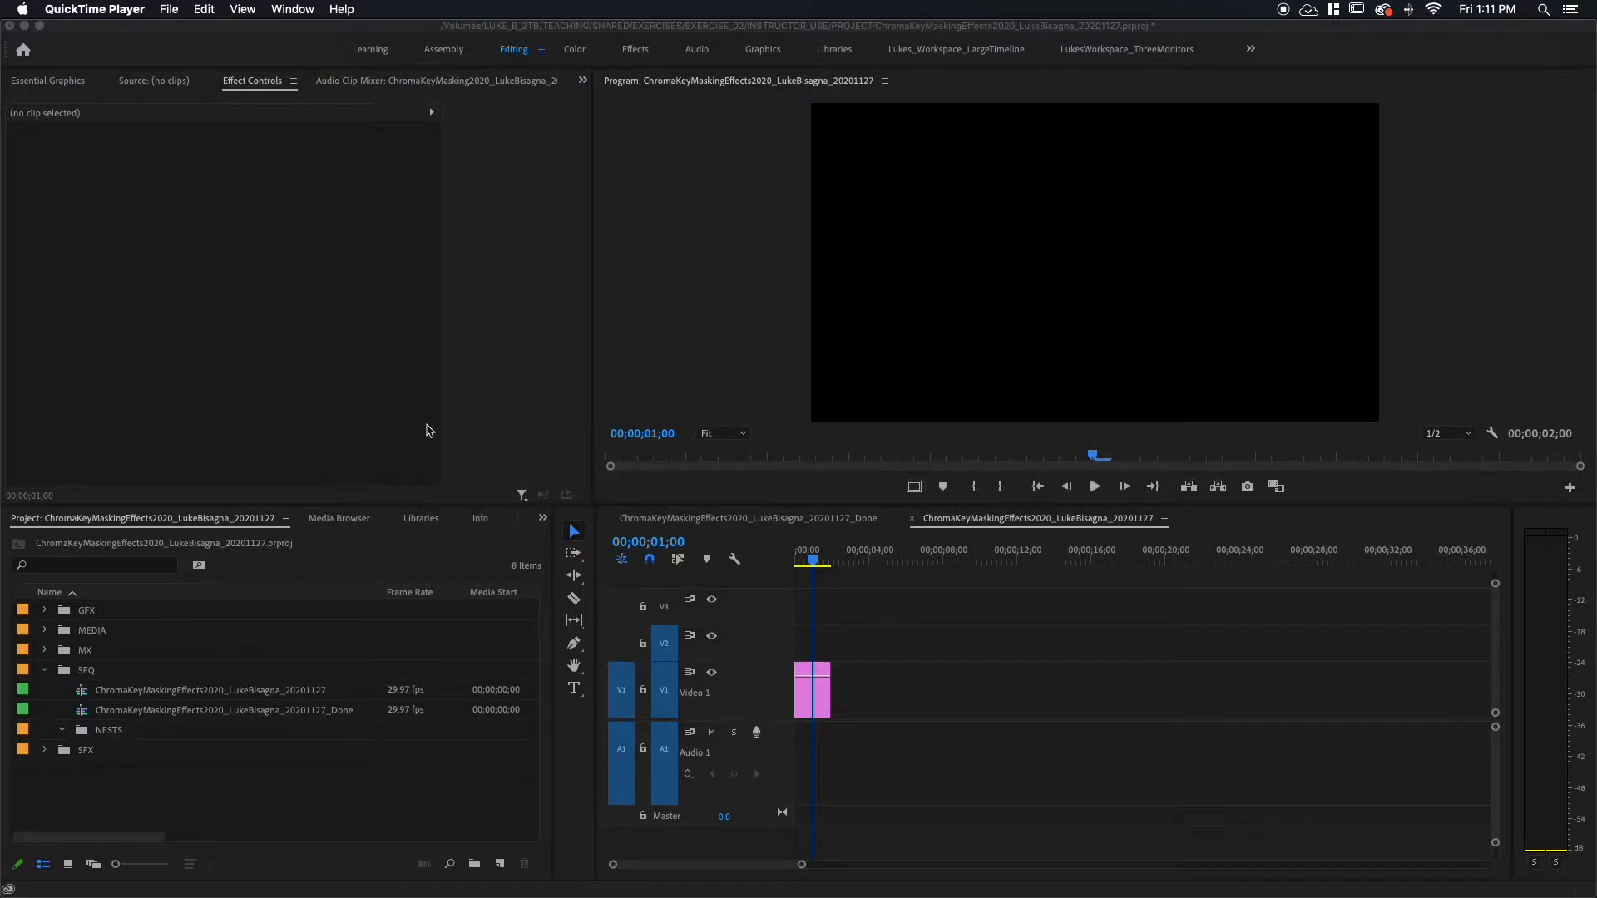
Load FoodBank_Interview.mov from the INTERVIEW bin inside MEDIA for source viewing
click(46, 636)
click(46, 632)
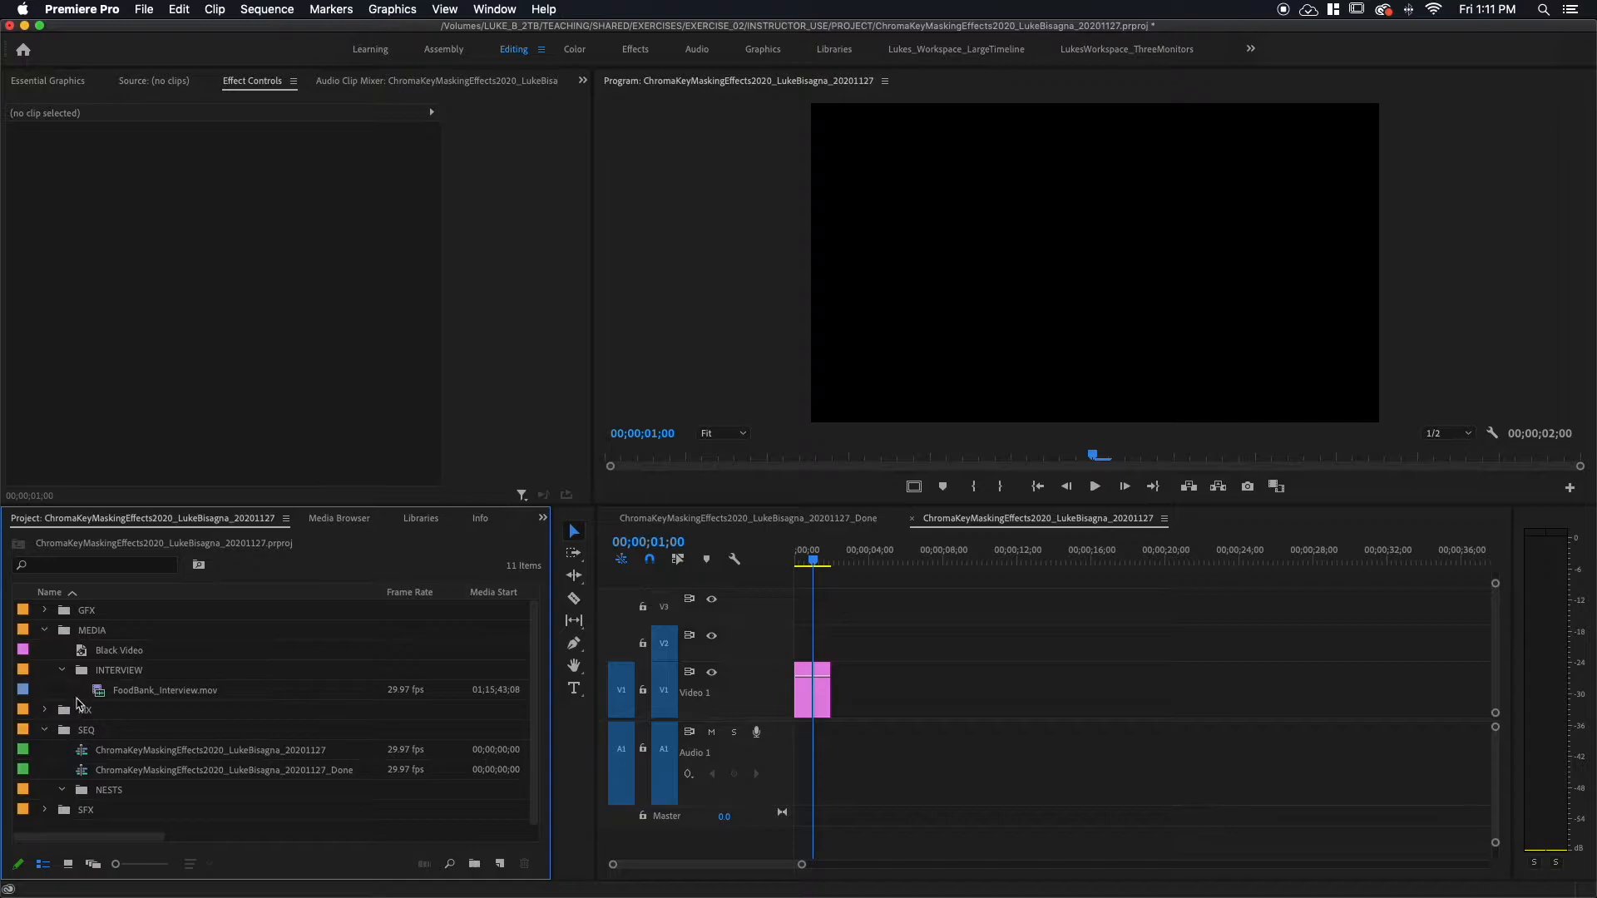
double_click(105, 691)
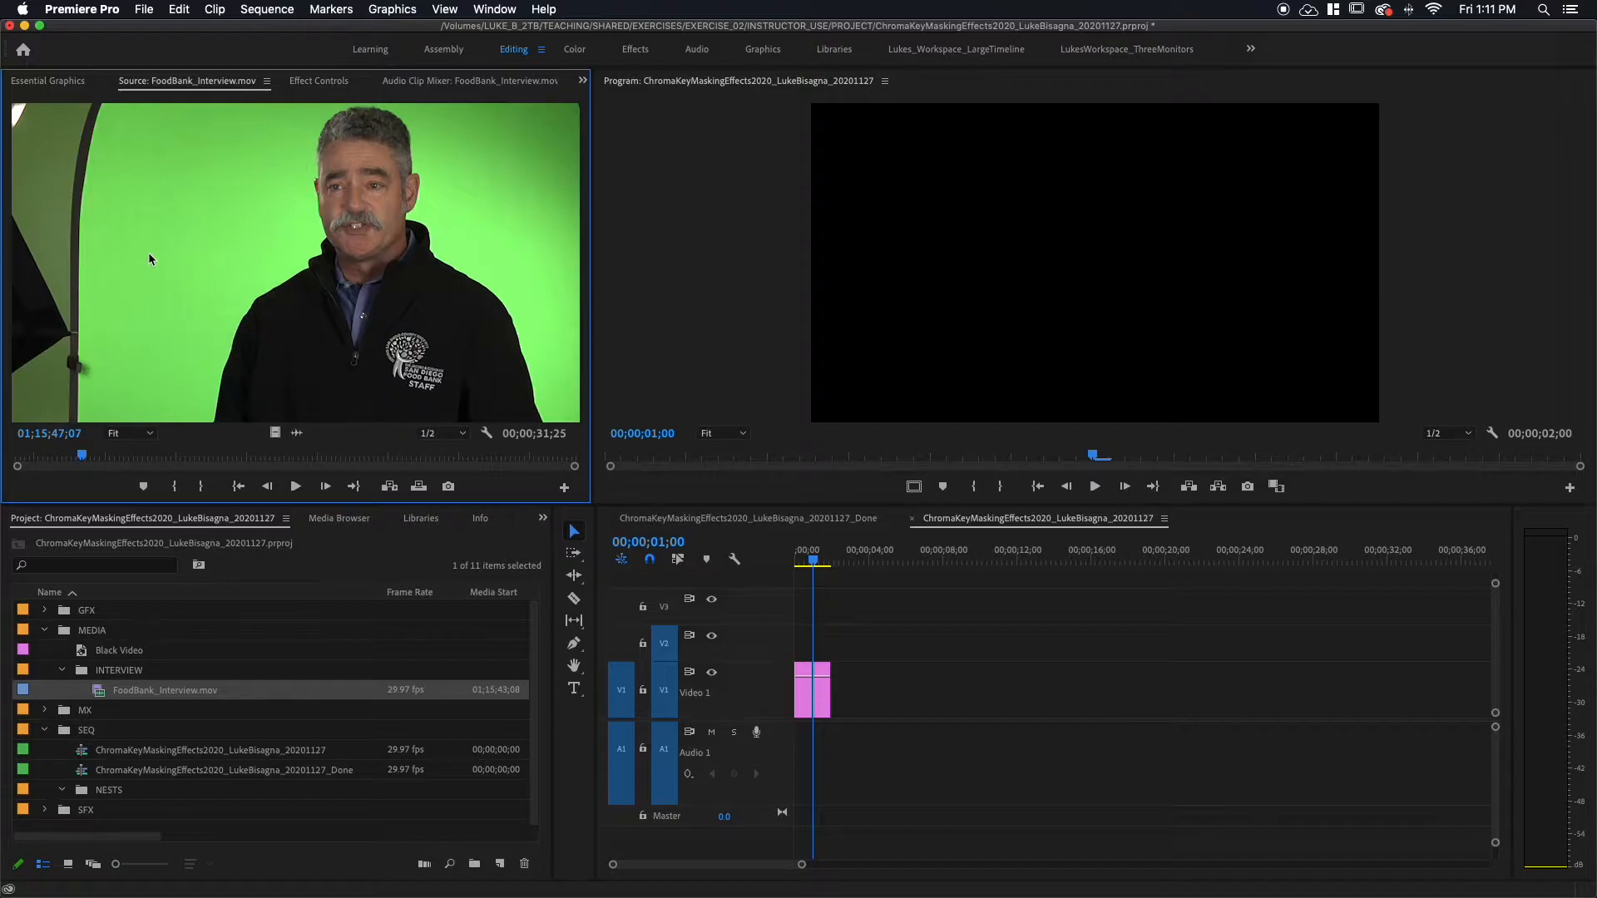
Review the finished sequence whose name ends in _Done, and close its timeline
click(749, 519)
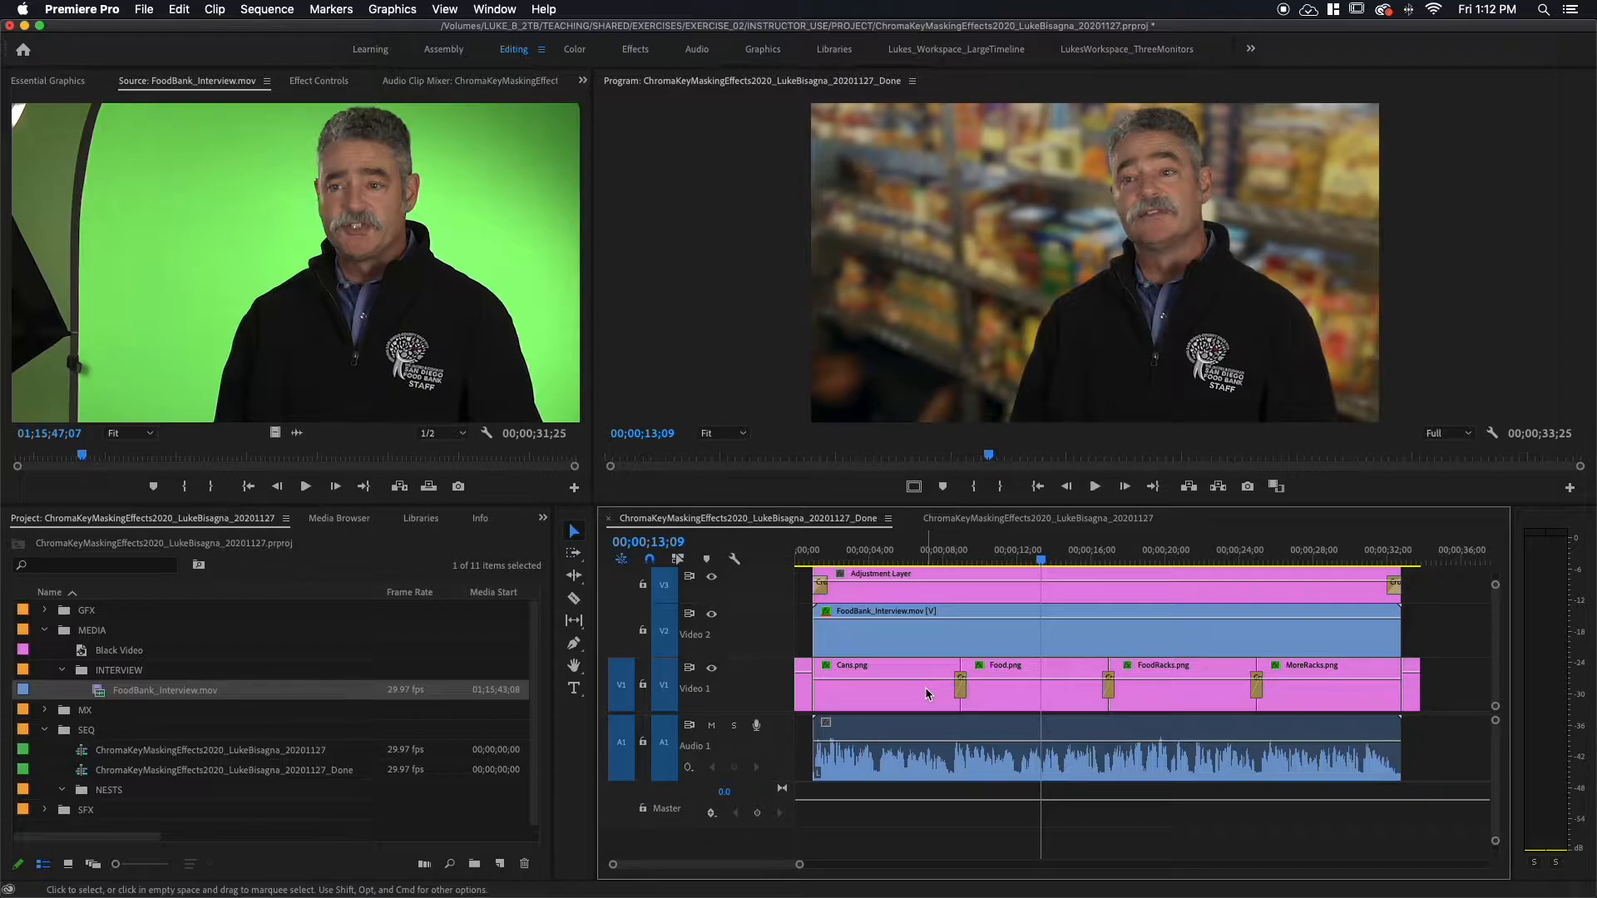
click(889, 518)
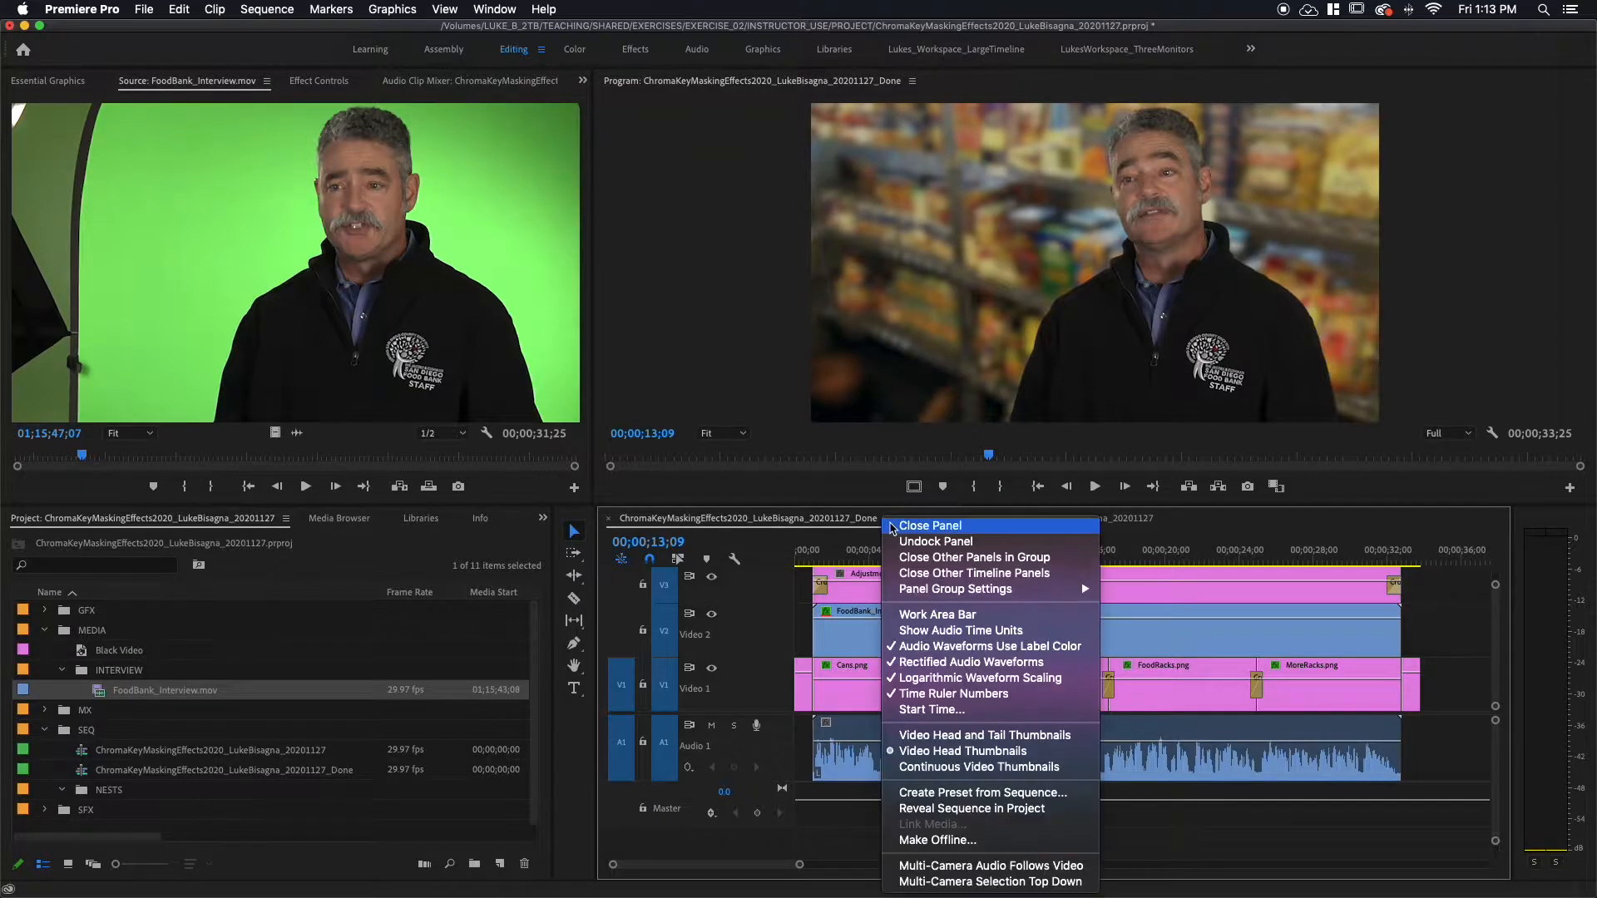
click(893, 527)
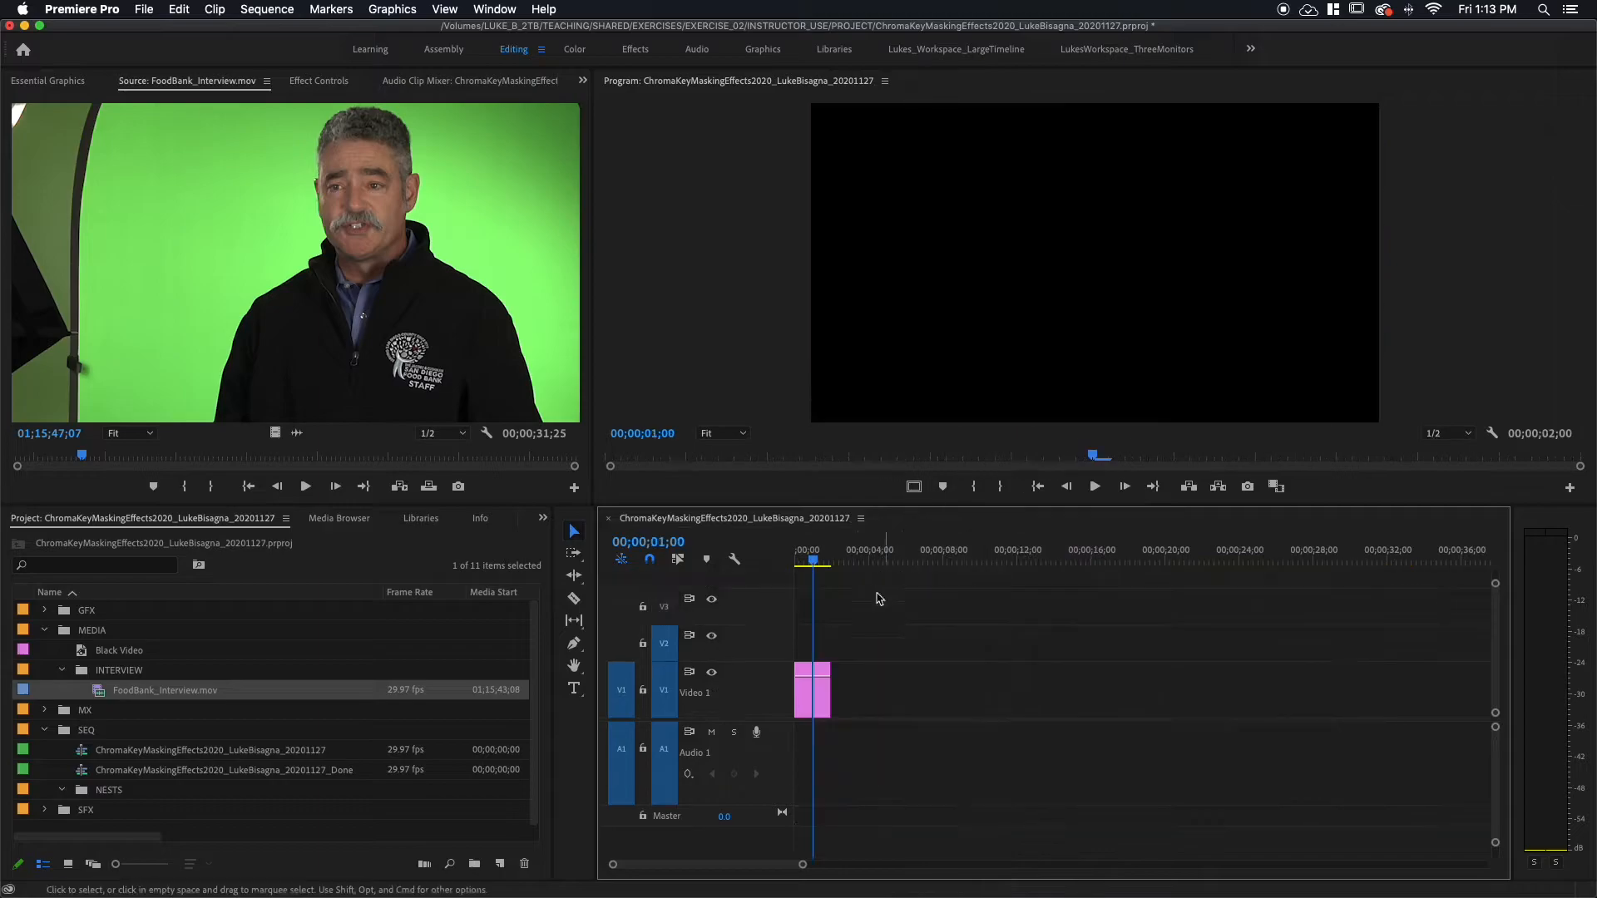
Mark in and out points around each of the two Black Video clips in turn, and clear them
drag(813, 560, 796, 560)
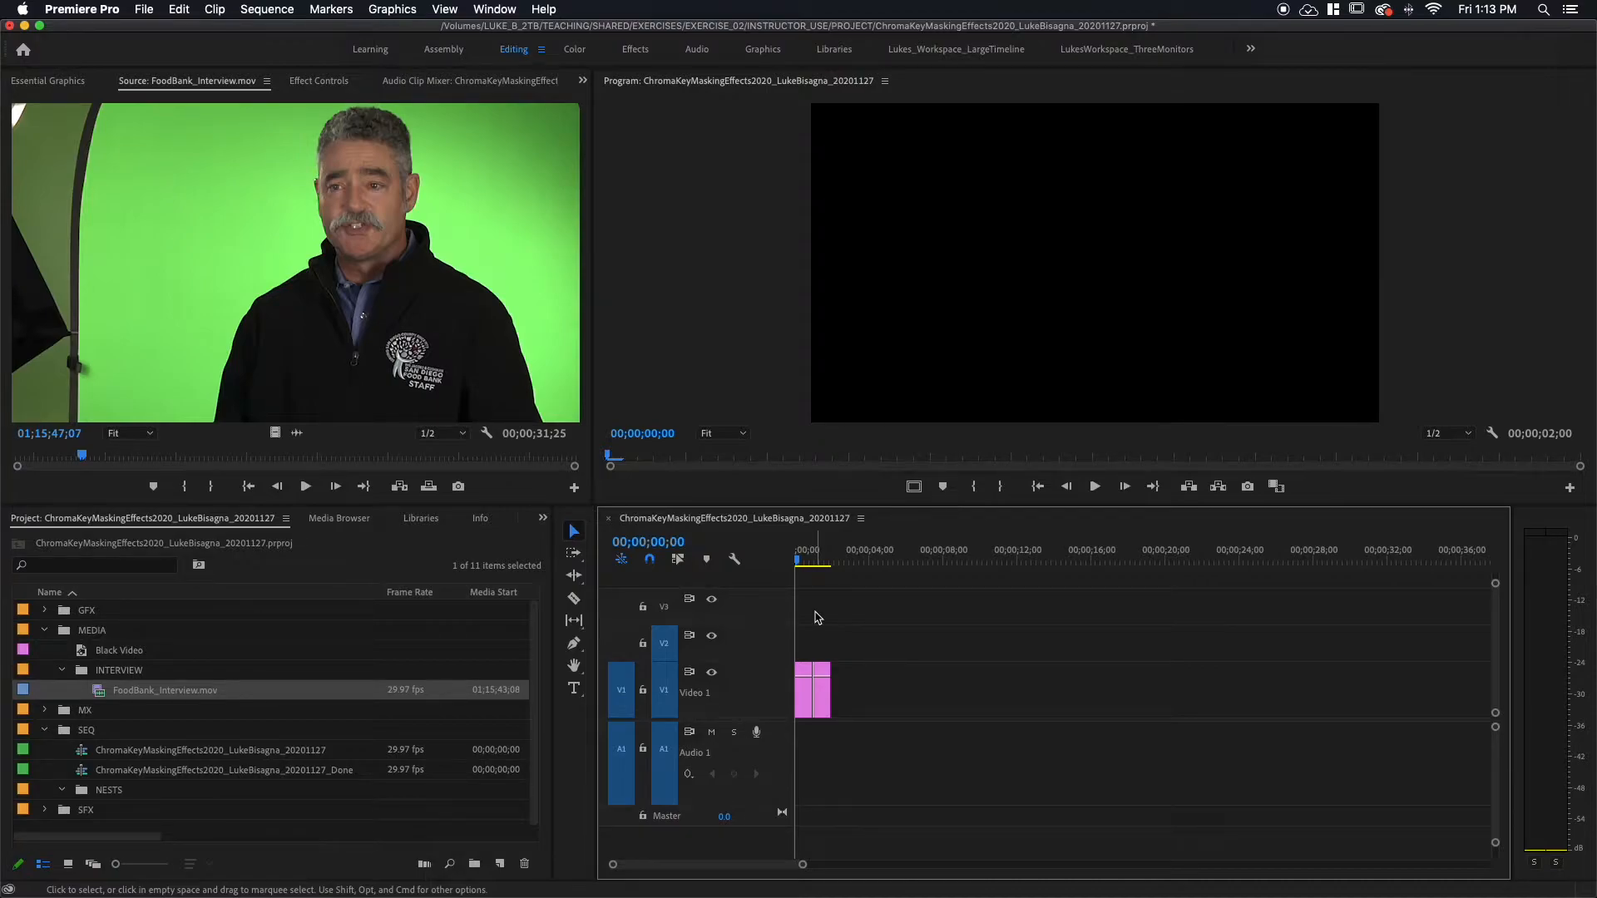
click(805, 704)
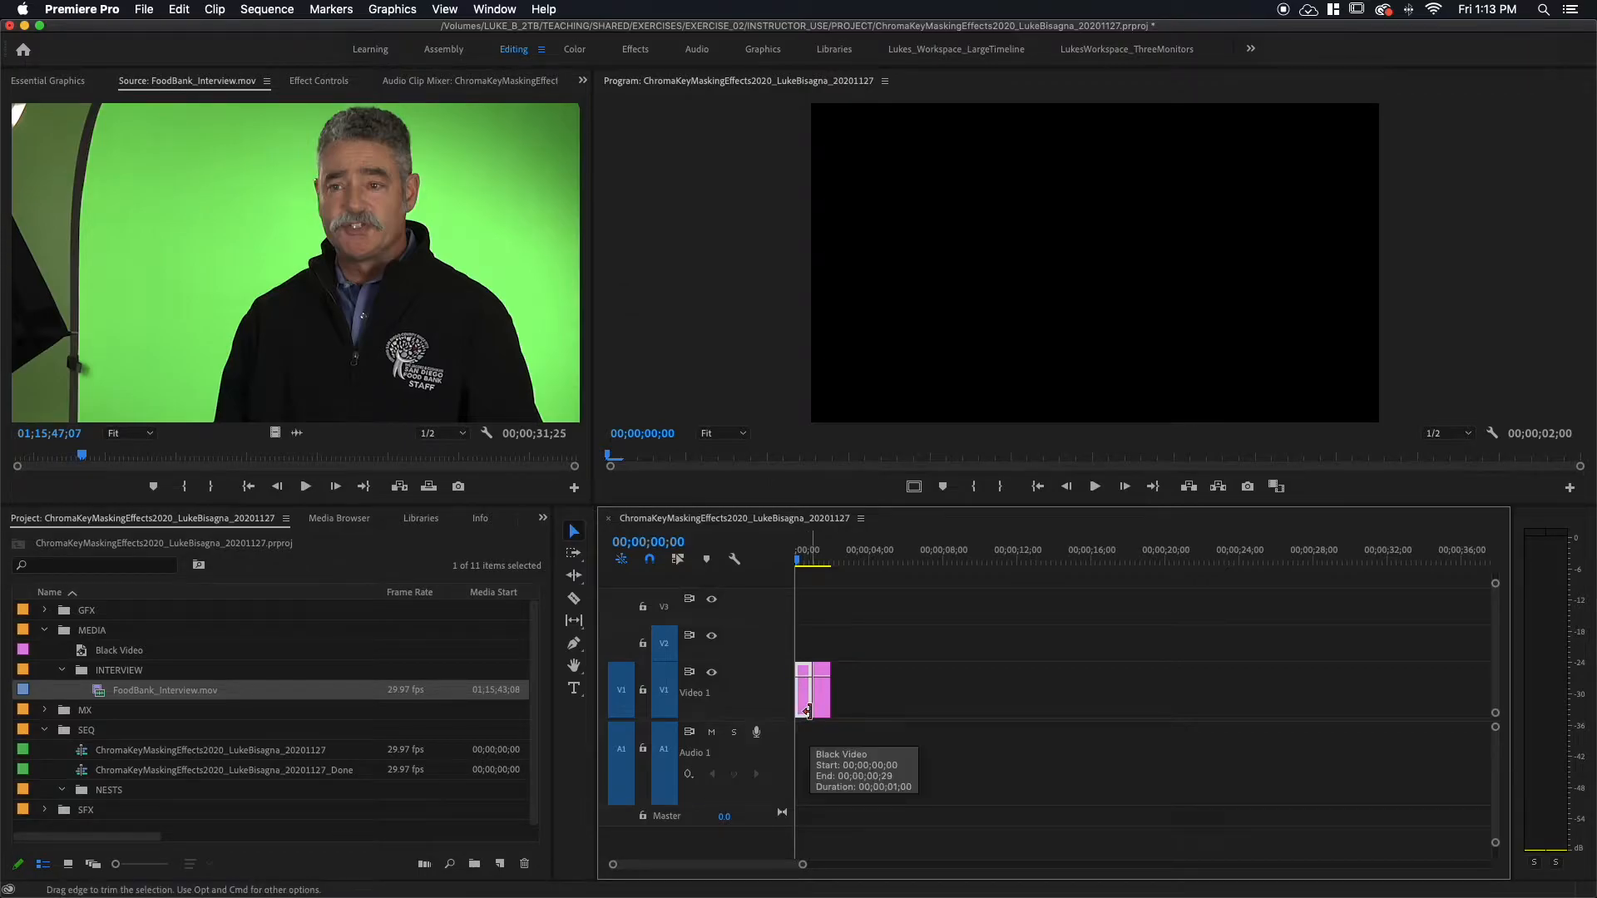
drag(808, 711, 811, 710)
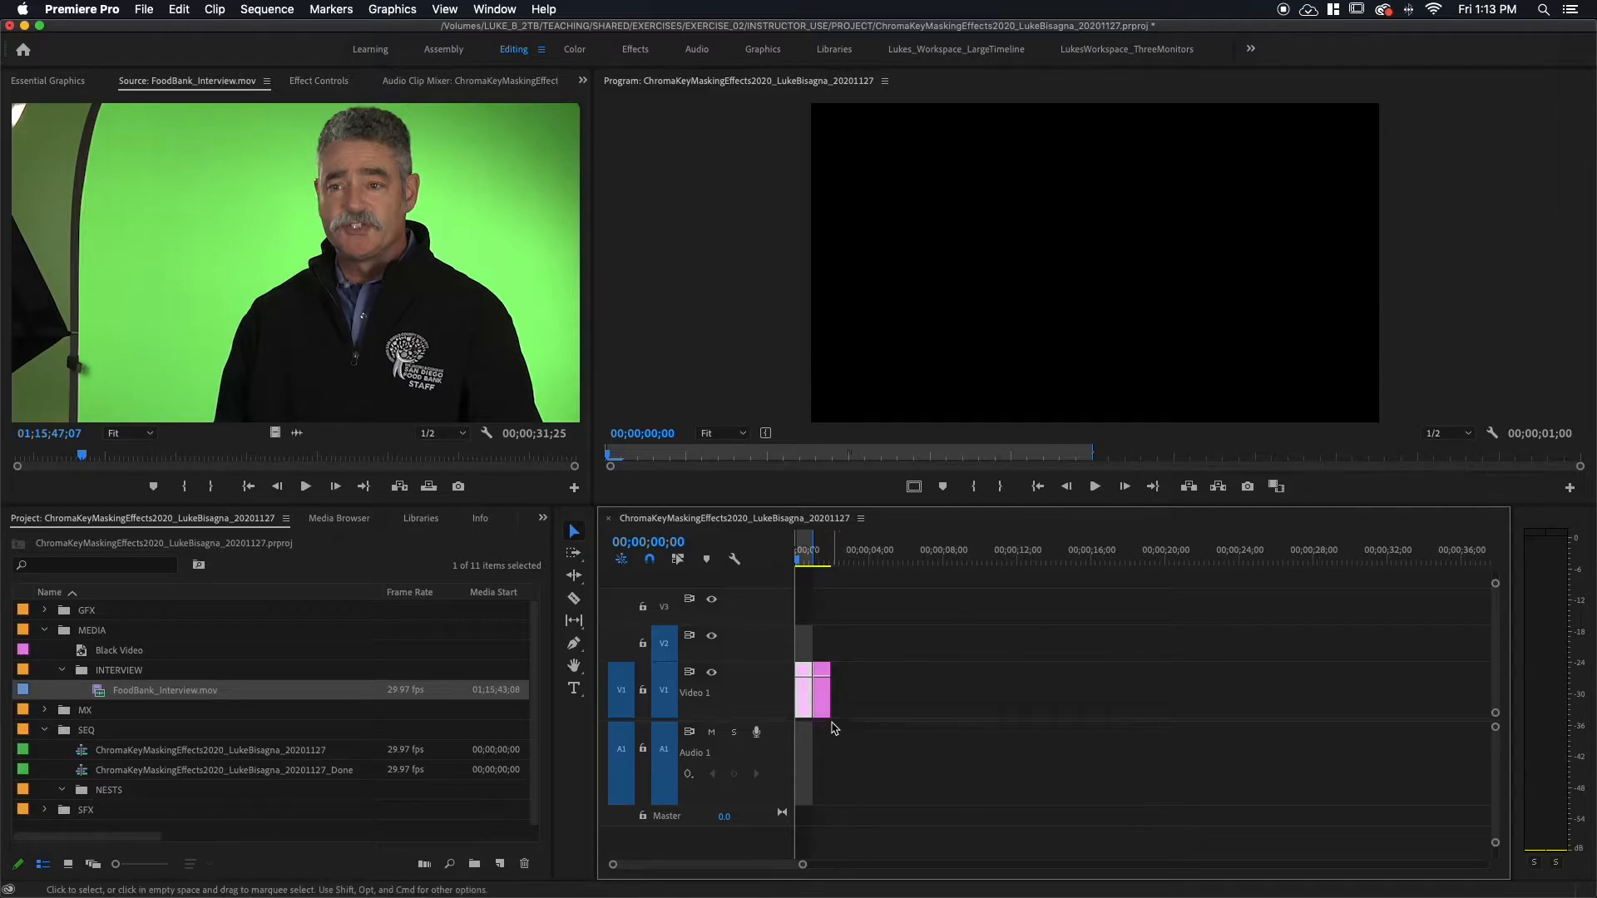
click(822, 710)
key(/)
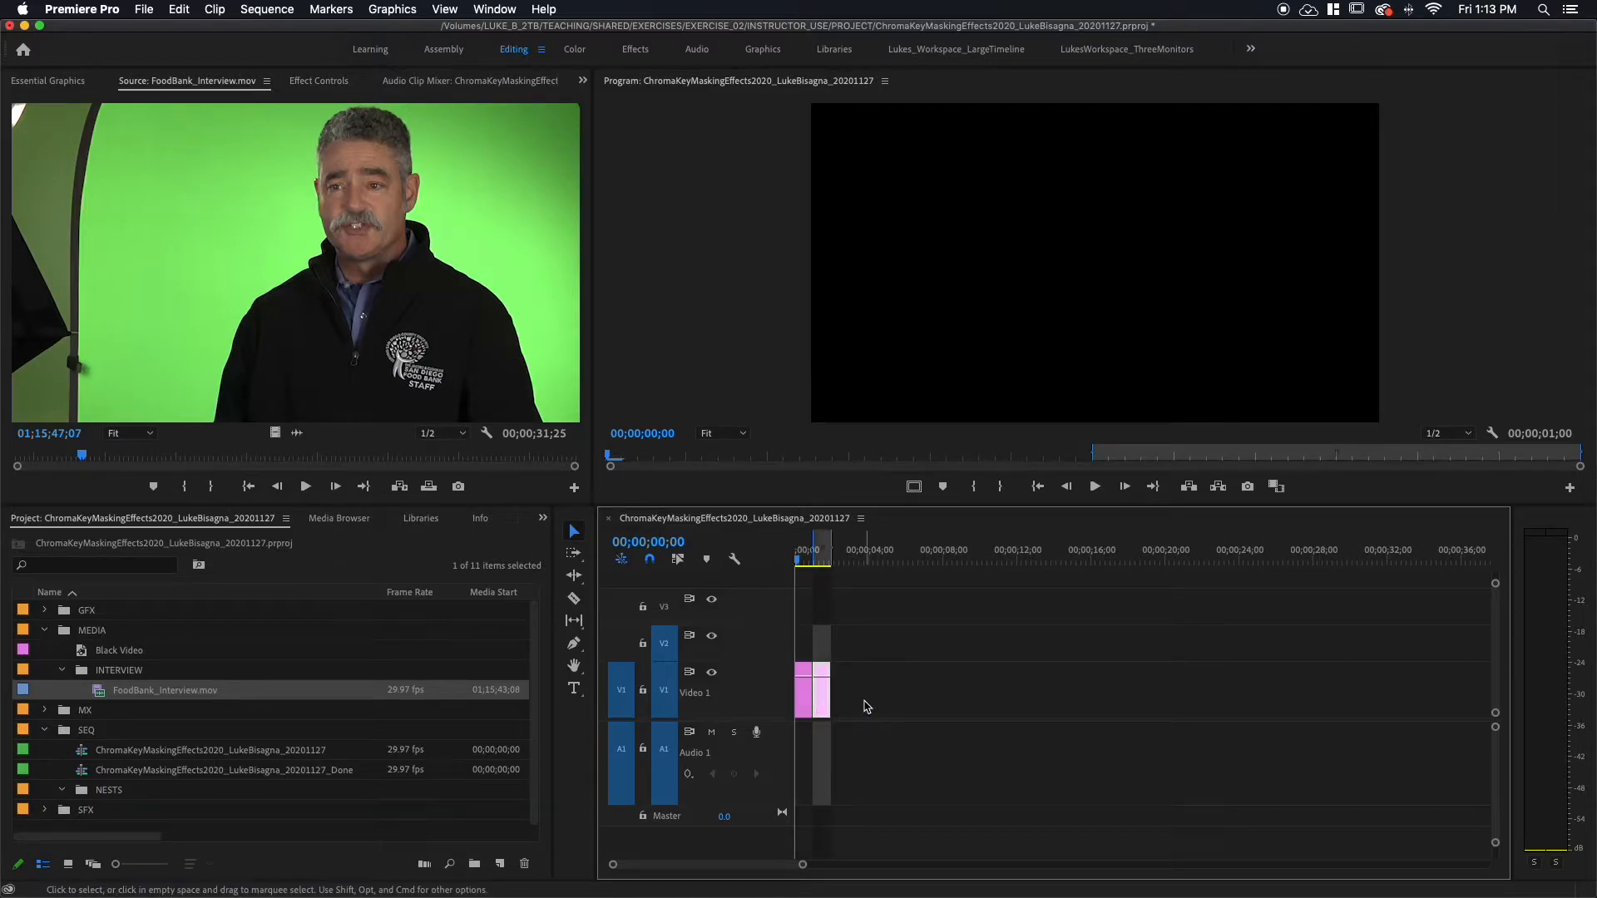
key(alt+x)
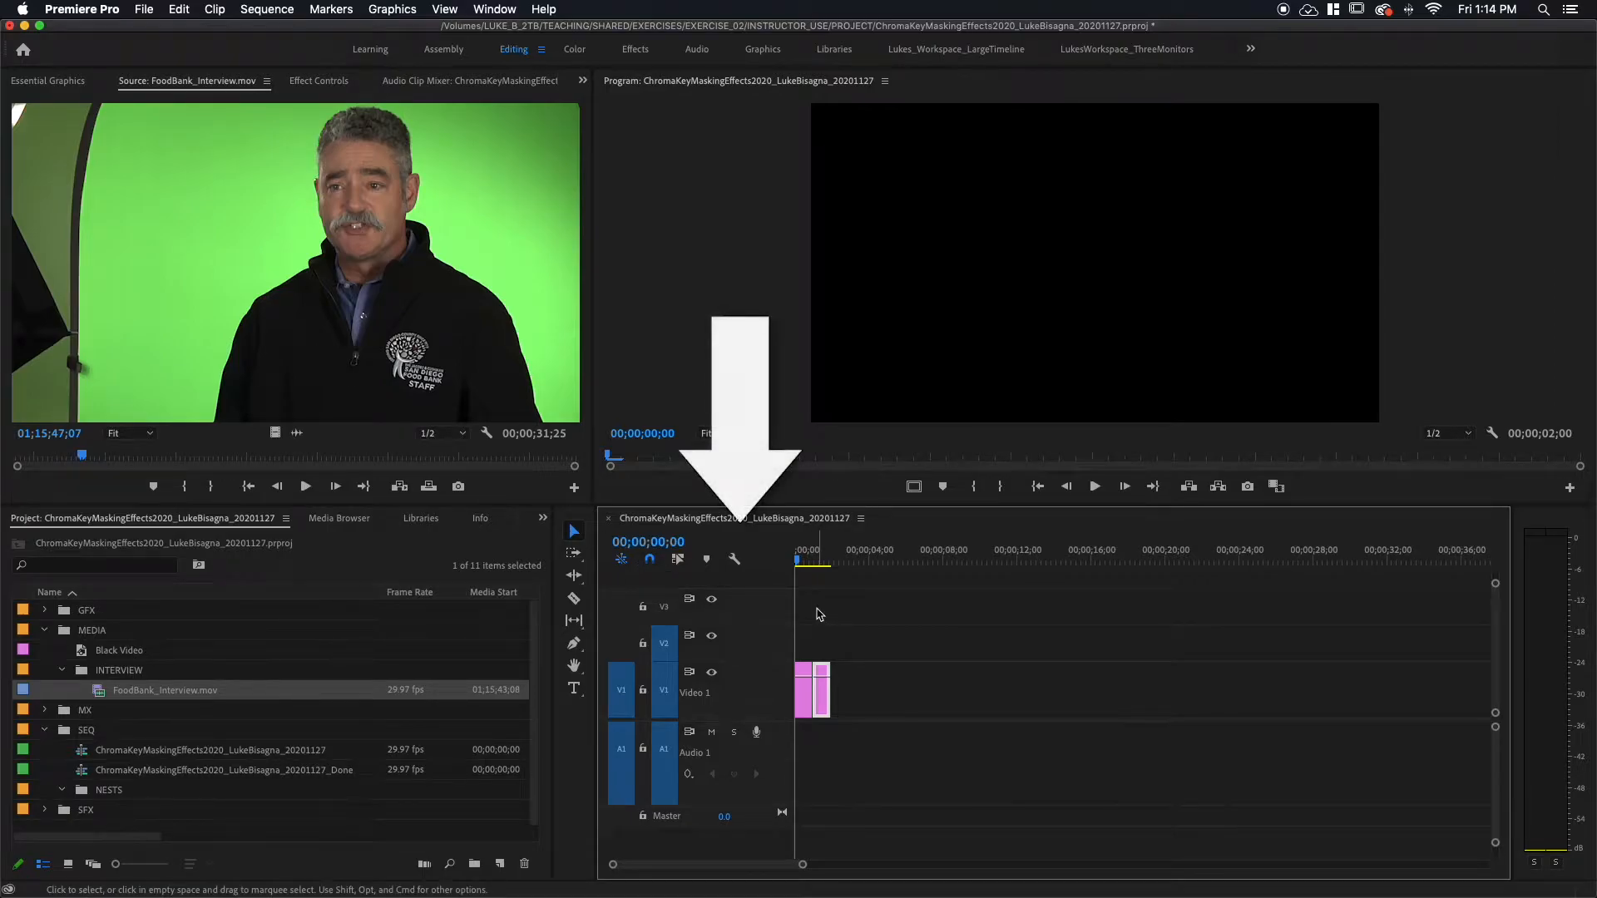
Insert the whole interview clip at 00;00;01;00 between the two Black Video clips, with its video on V2 and audio on A1
key(Down)
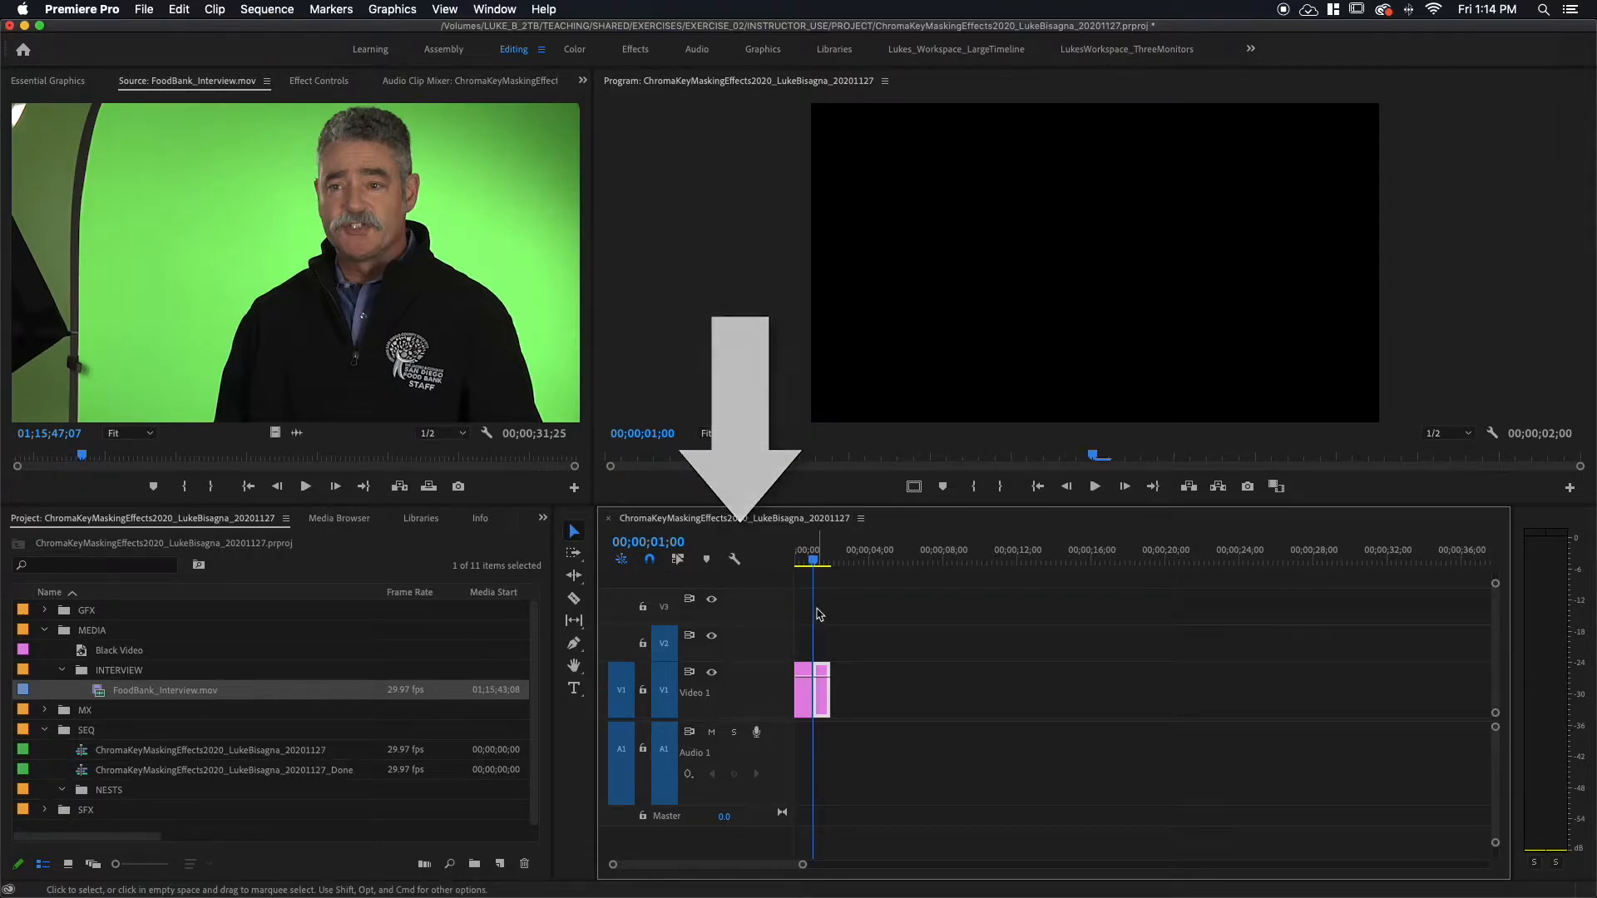
drag(620, 686, 620, 646)
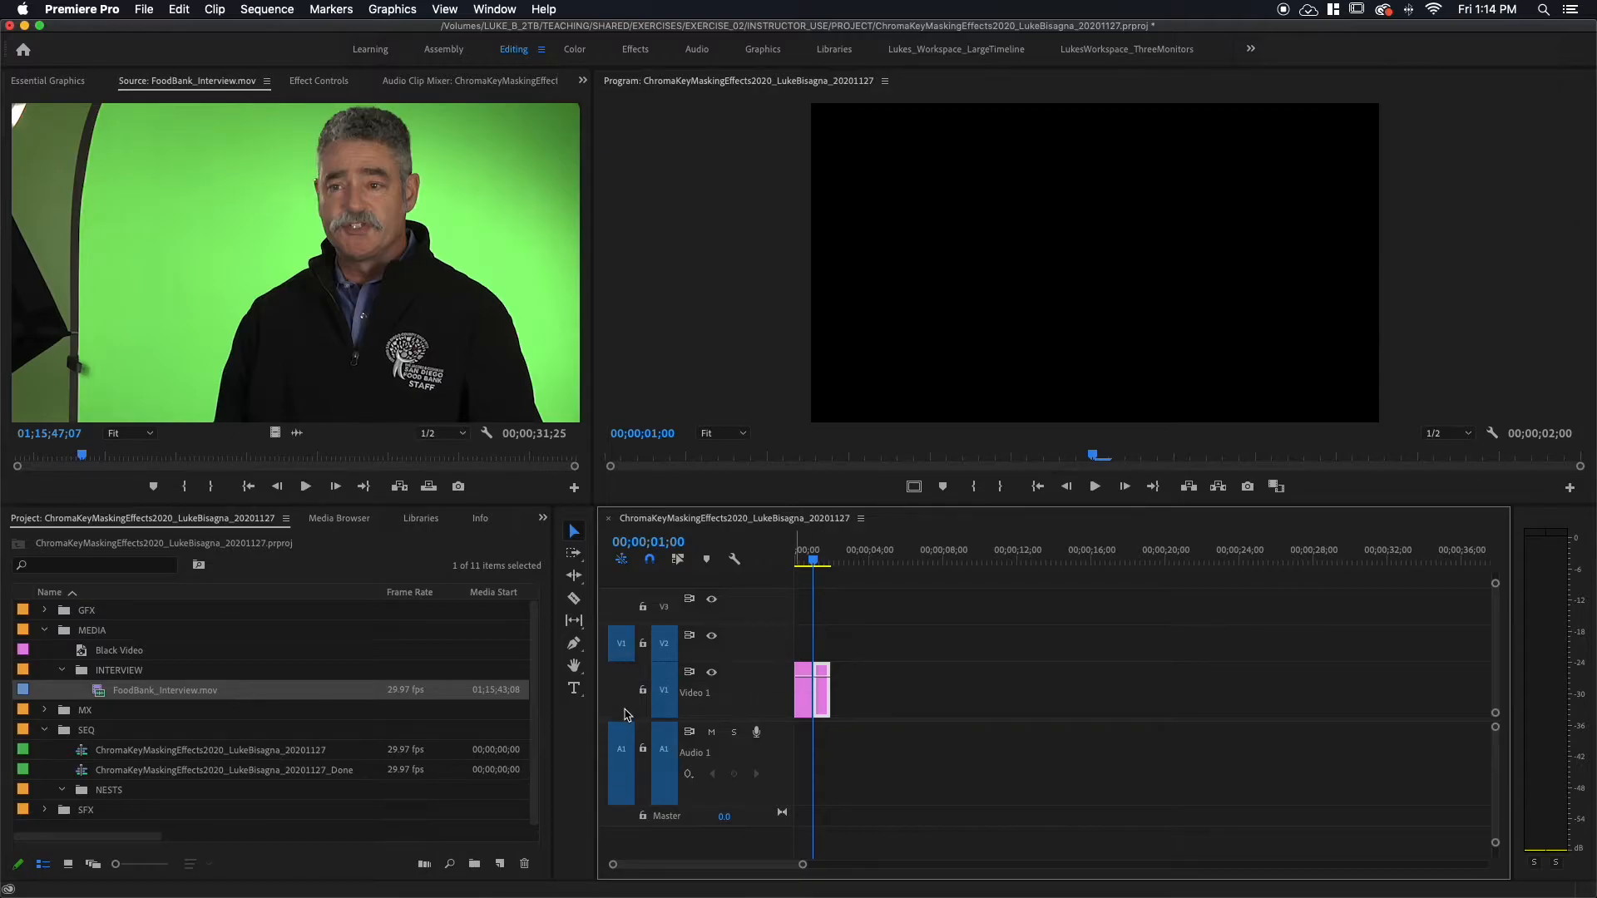
click(890, 522)
key(i)
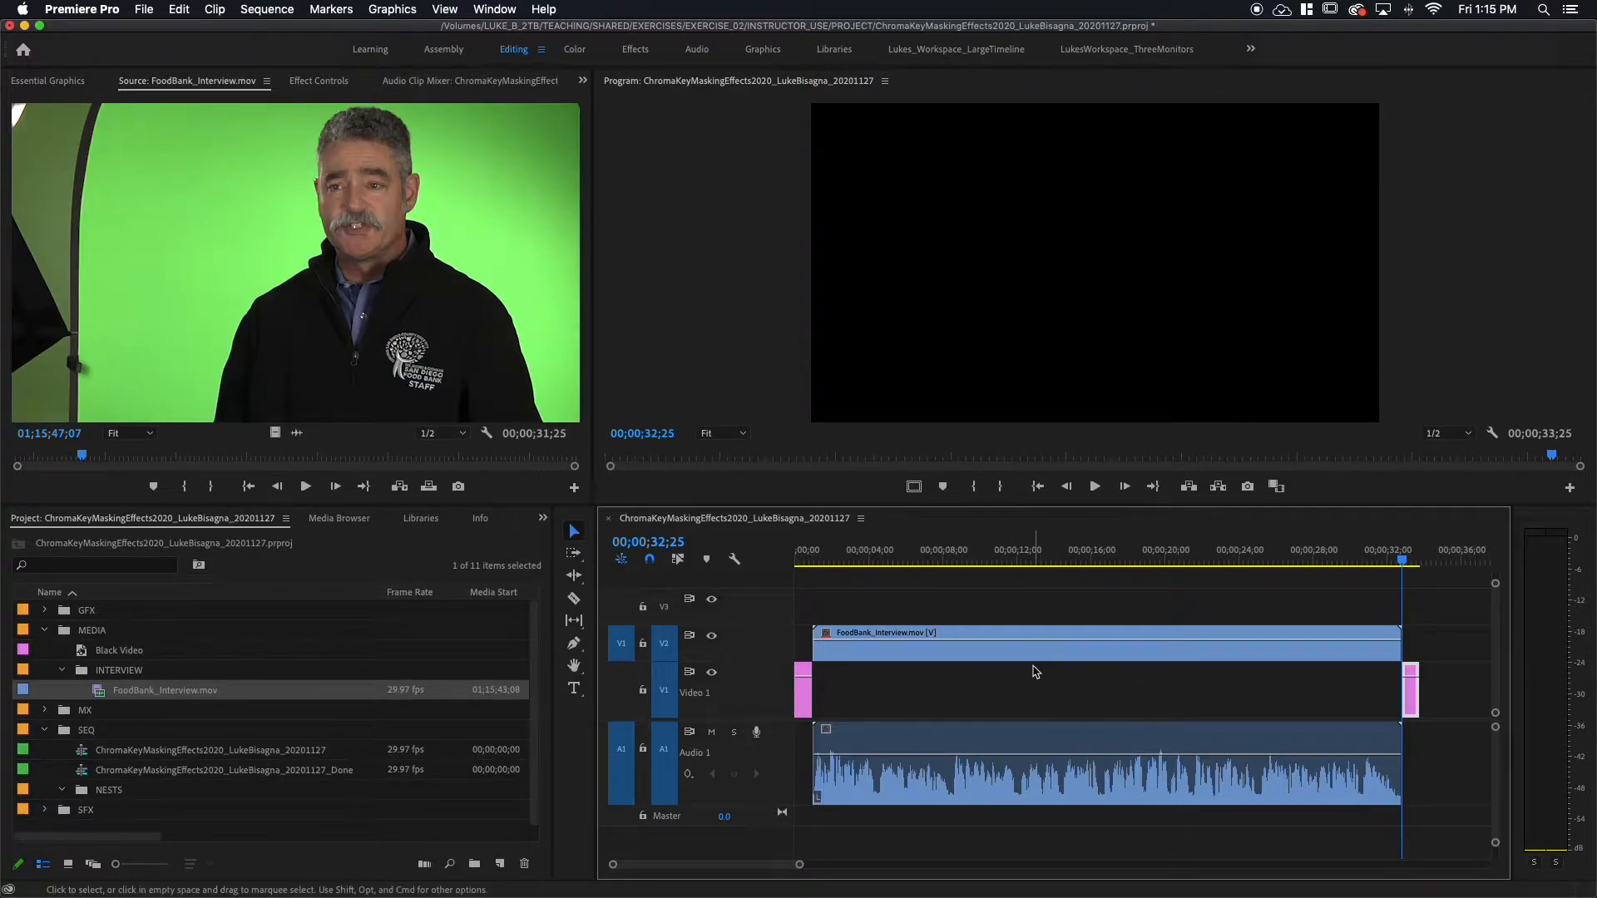
Close the interview clip in the source viewer and park the sequence playhead at 00;00;04;28
drag(856, 553, 996, 554)
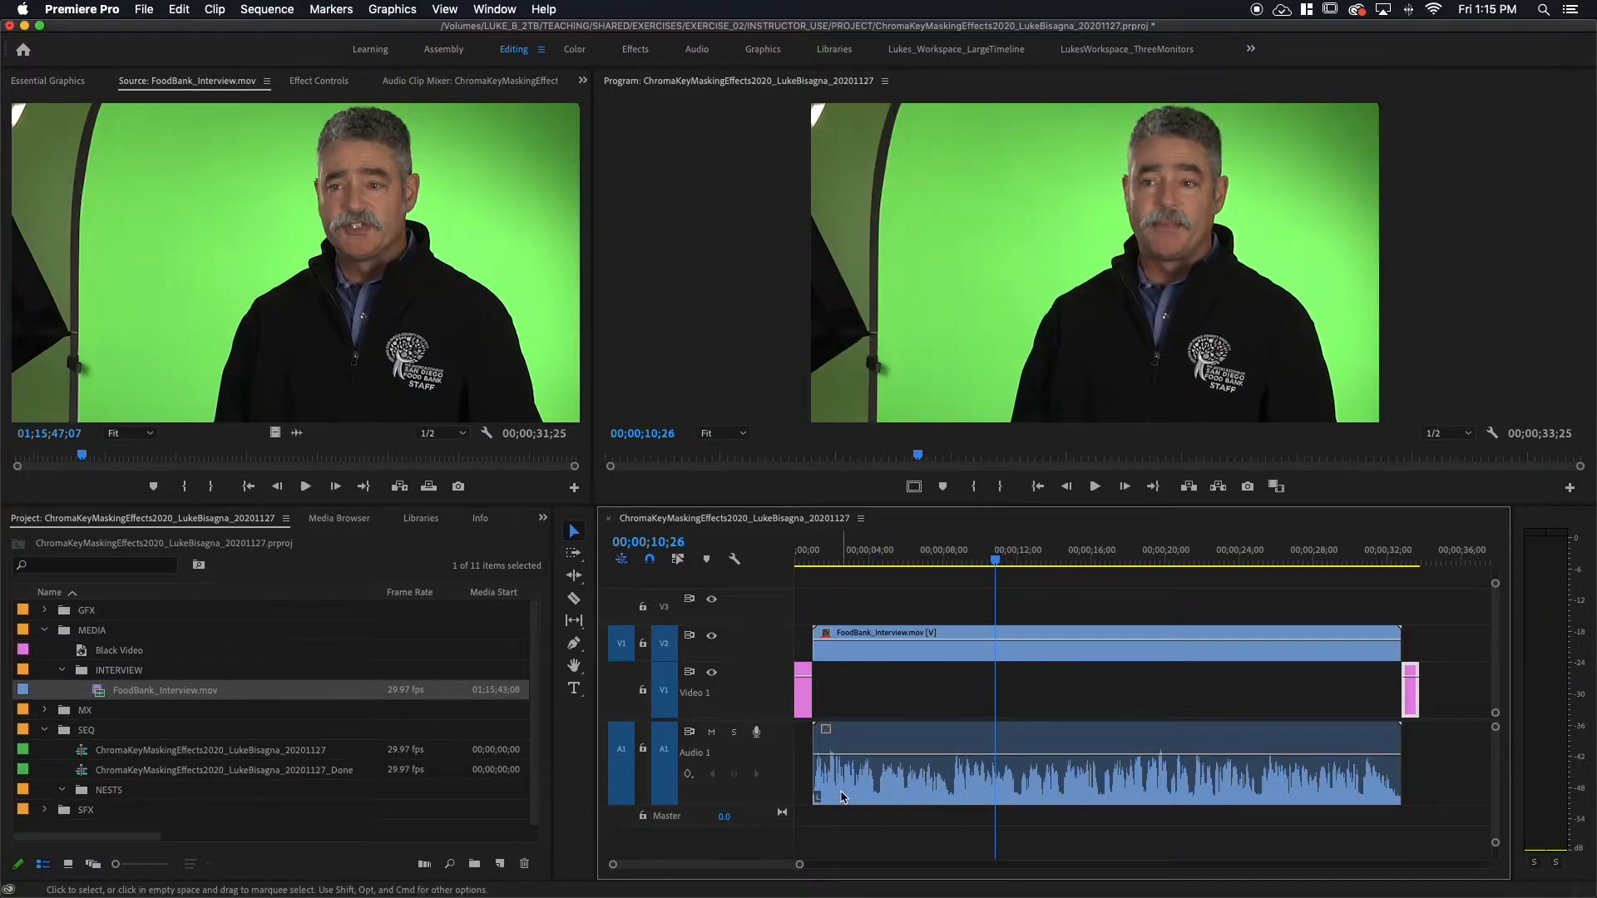
click(267, 81)
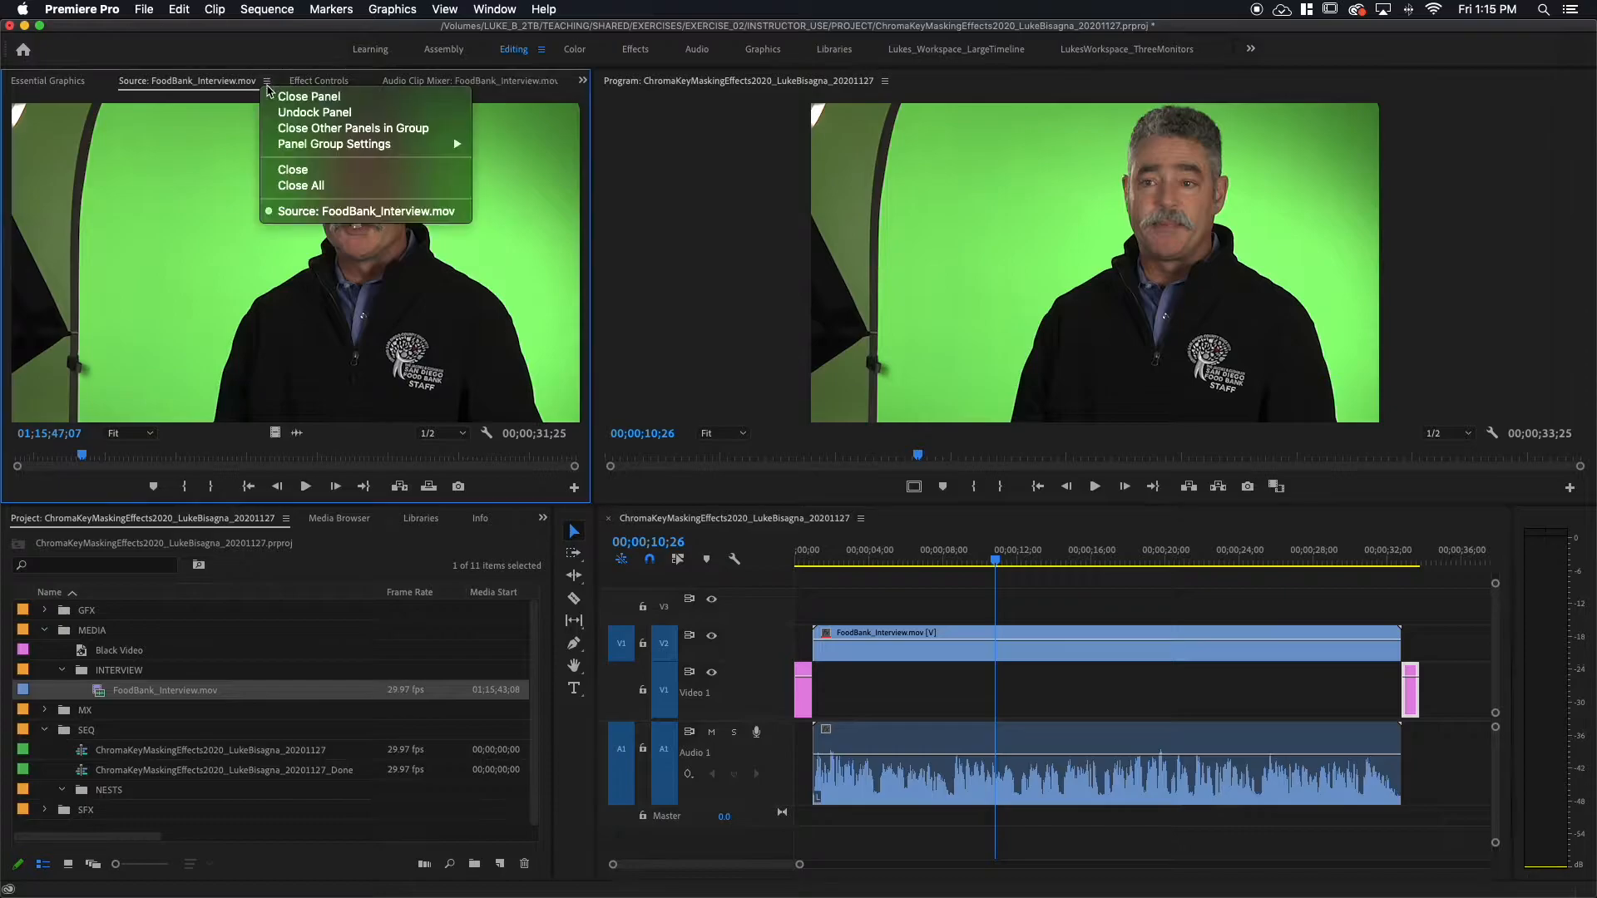
click(366, 170)
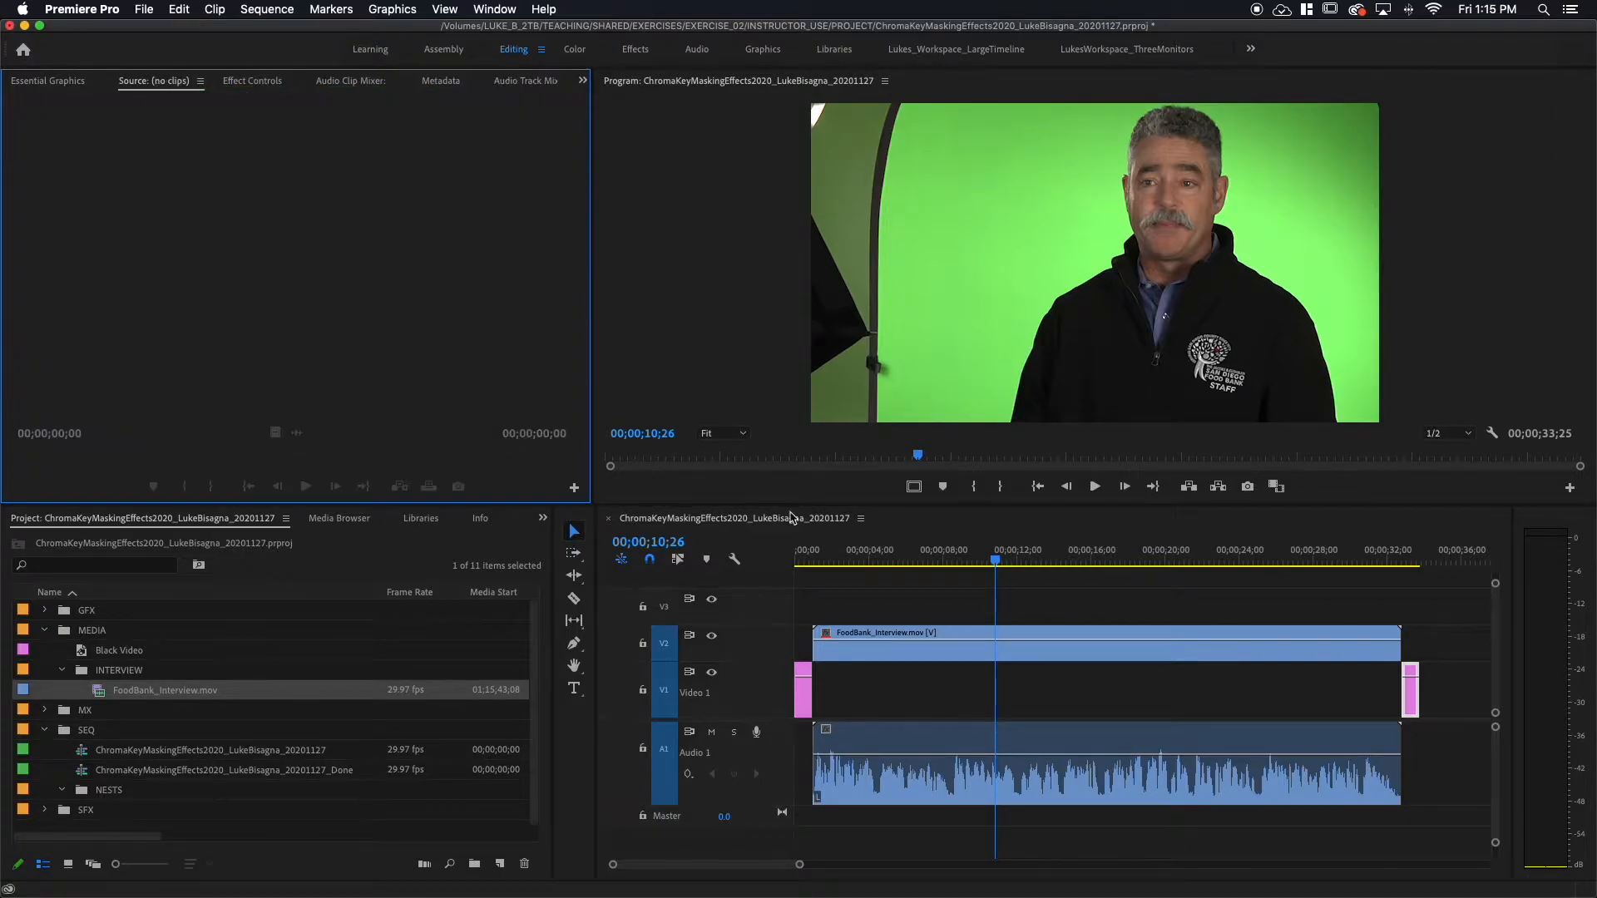
click(887, 553)
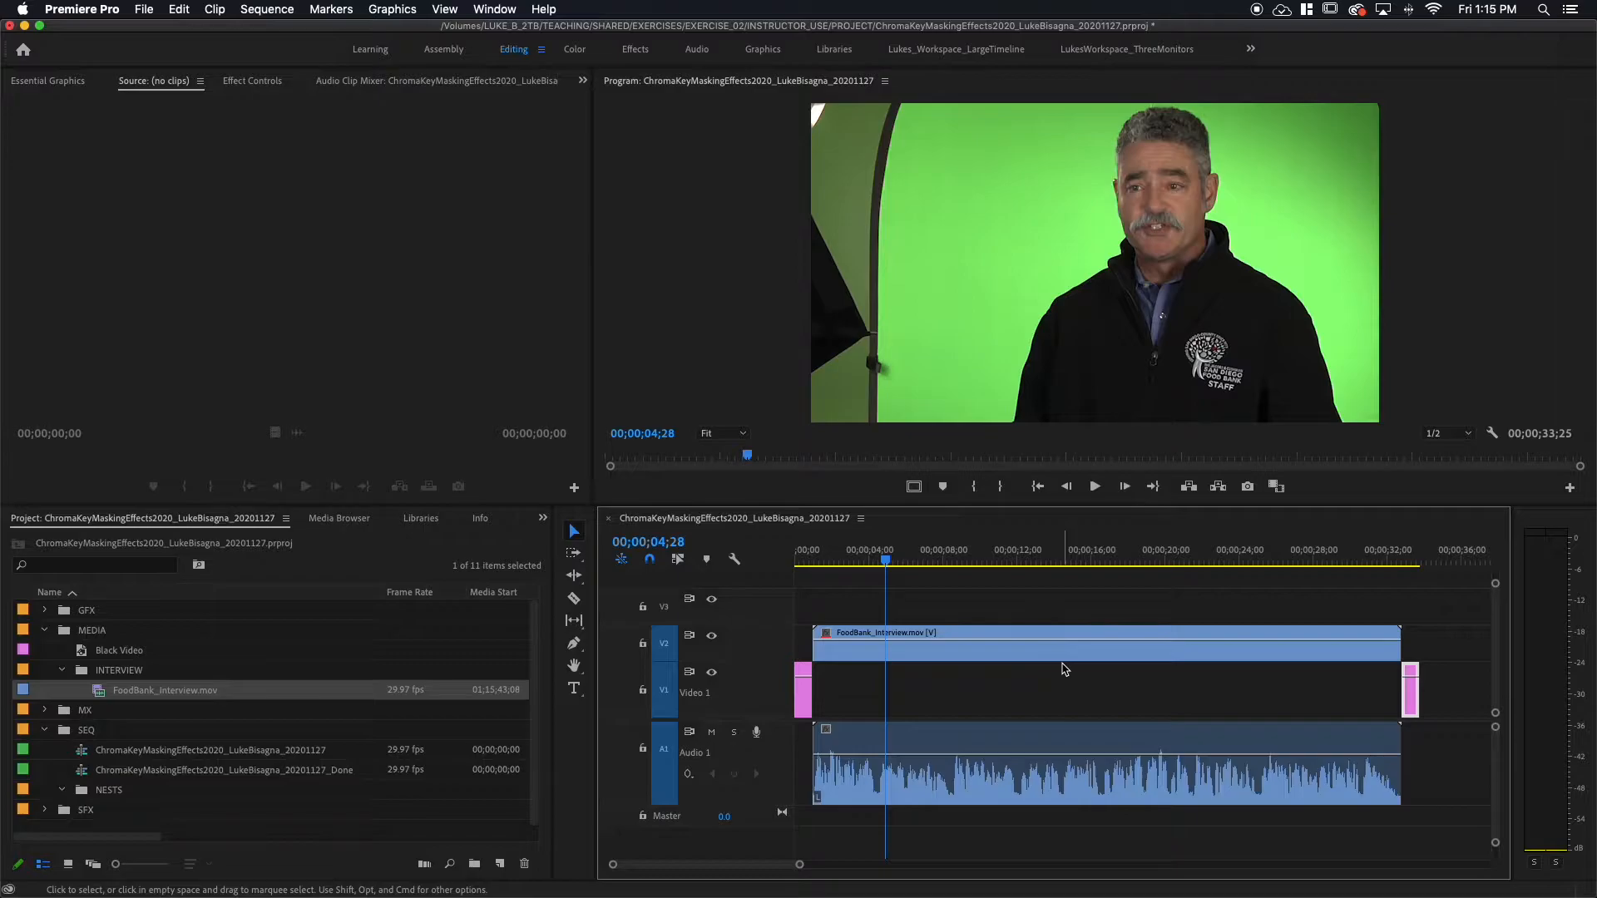
Search the effects for "ultra" and apply Ultra Key to the interview clip on V2
click(1030, 657)
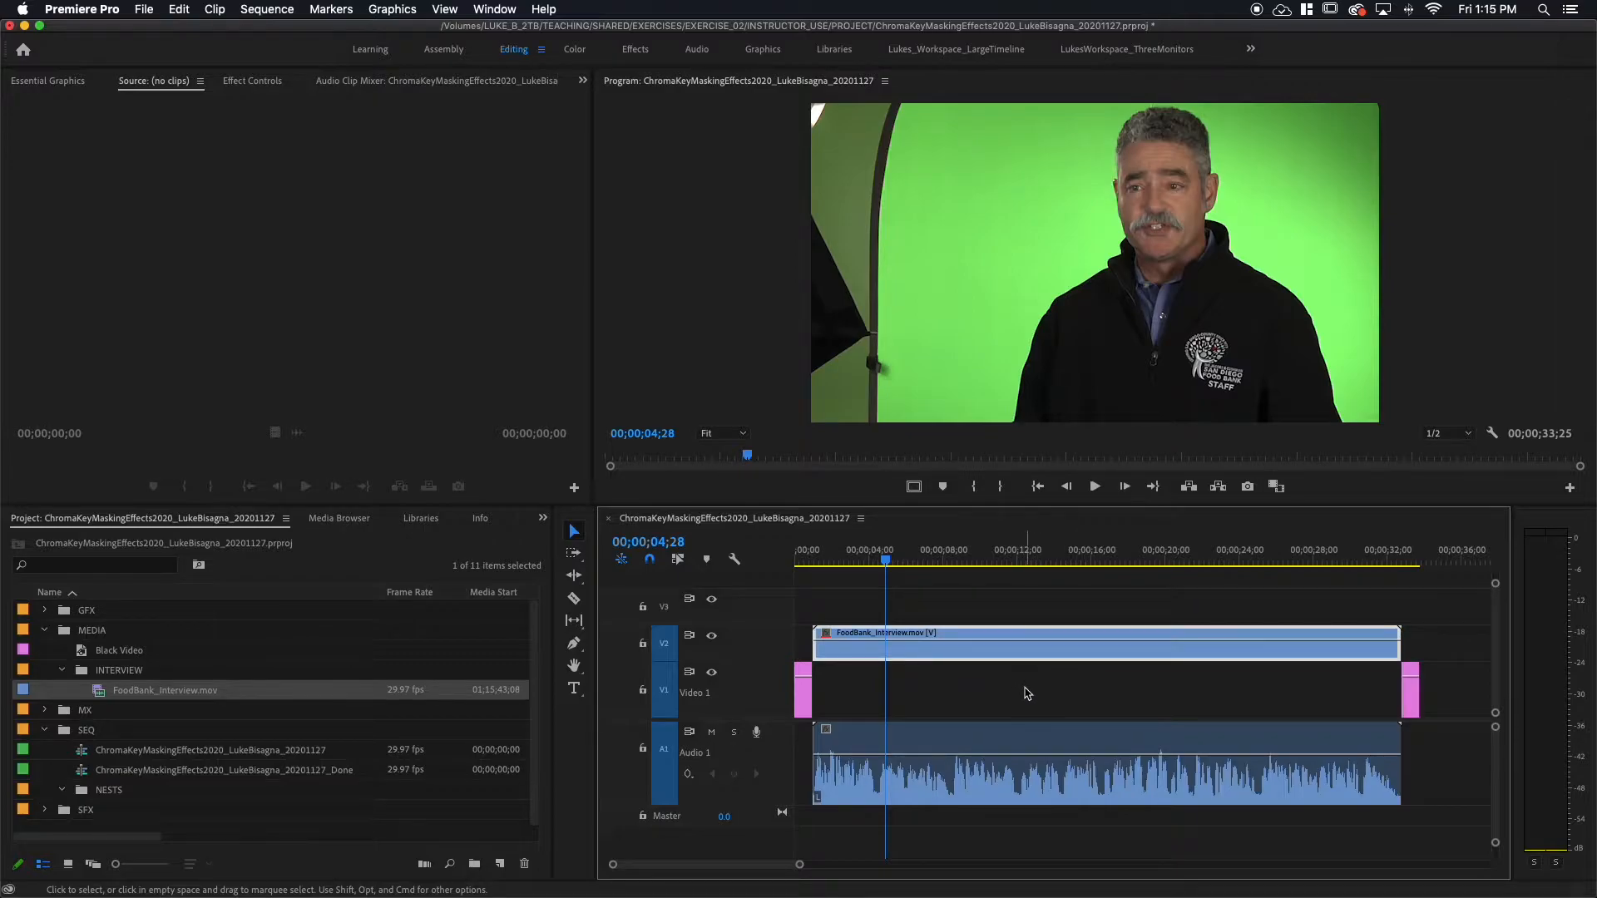
click(544, 521)
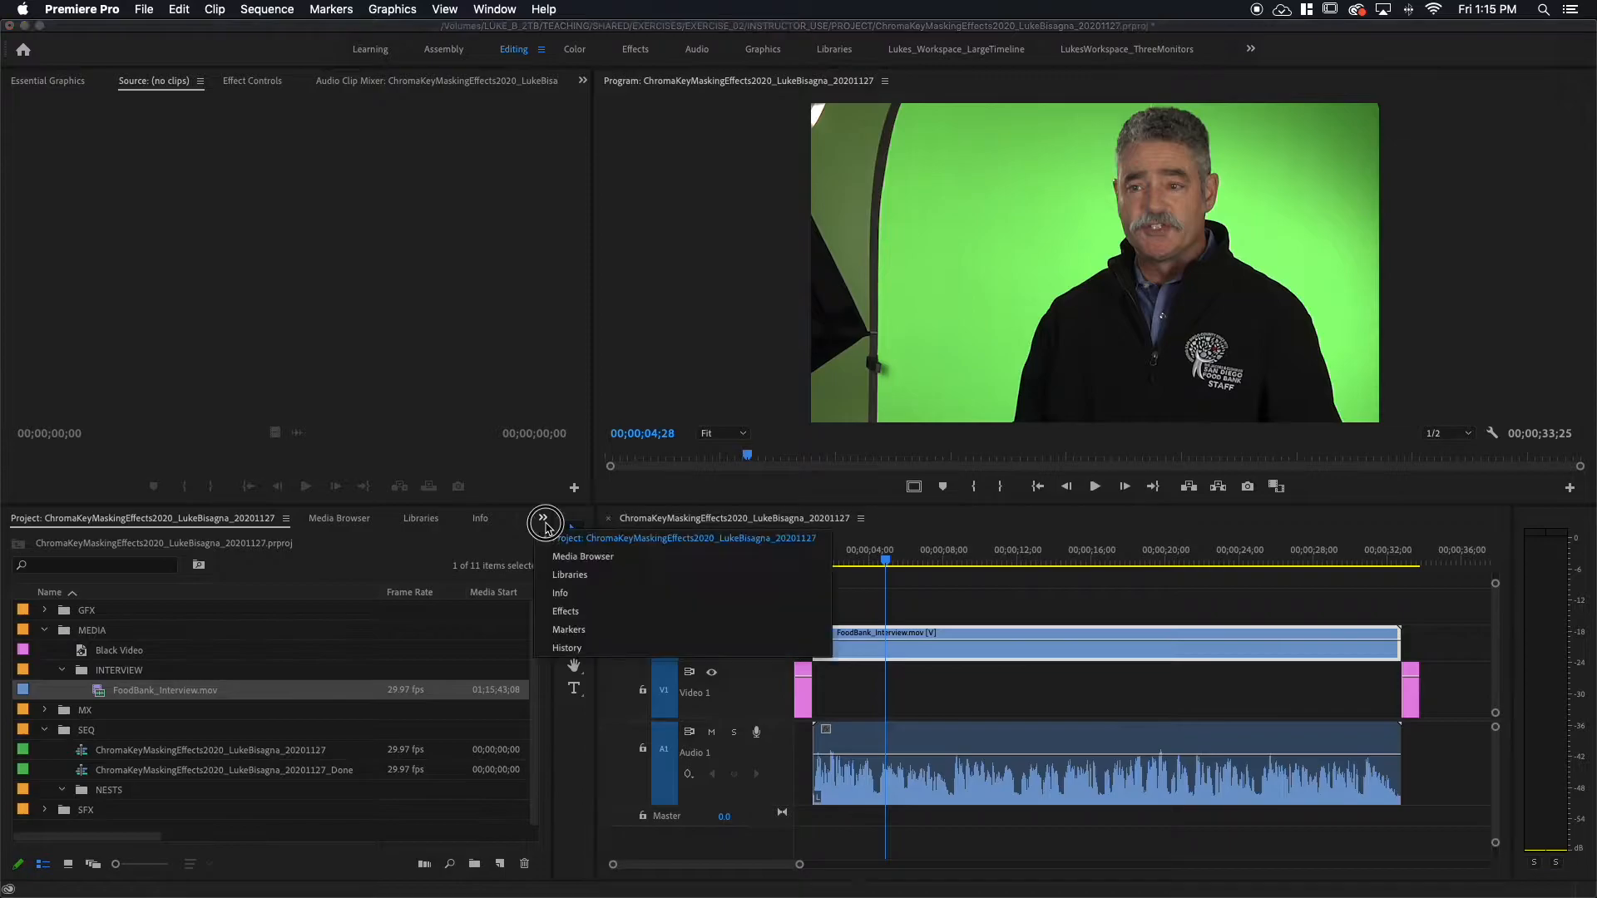
click(565, 610)
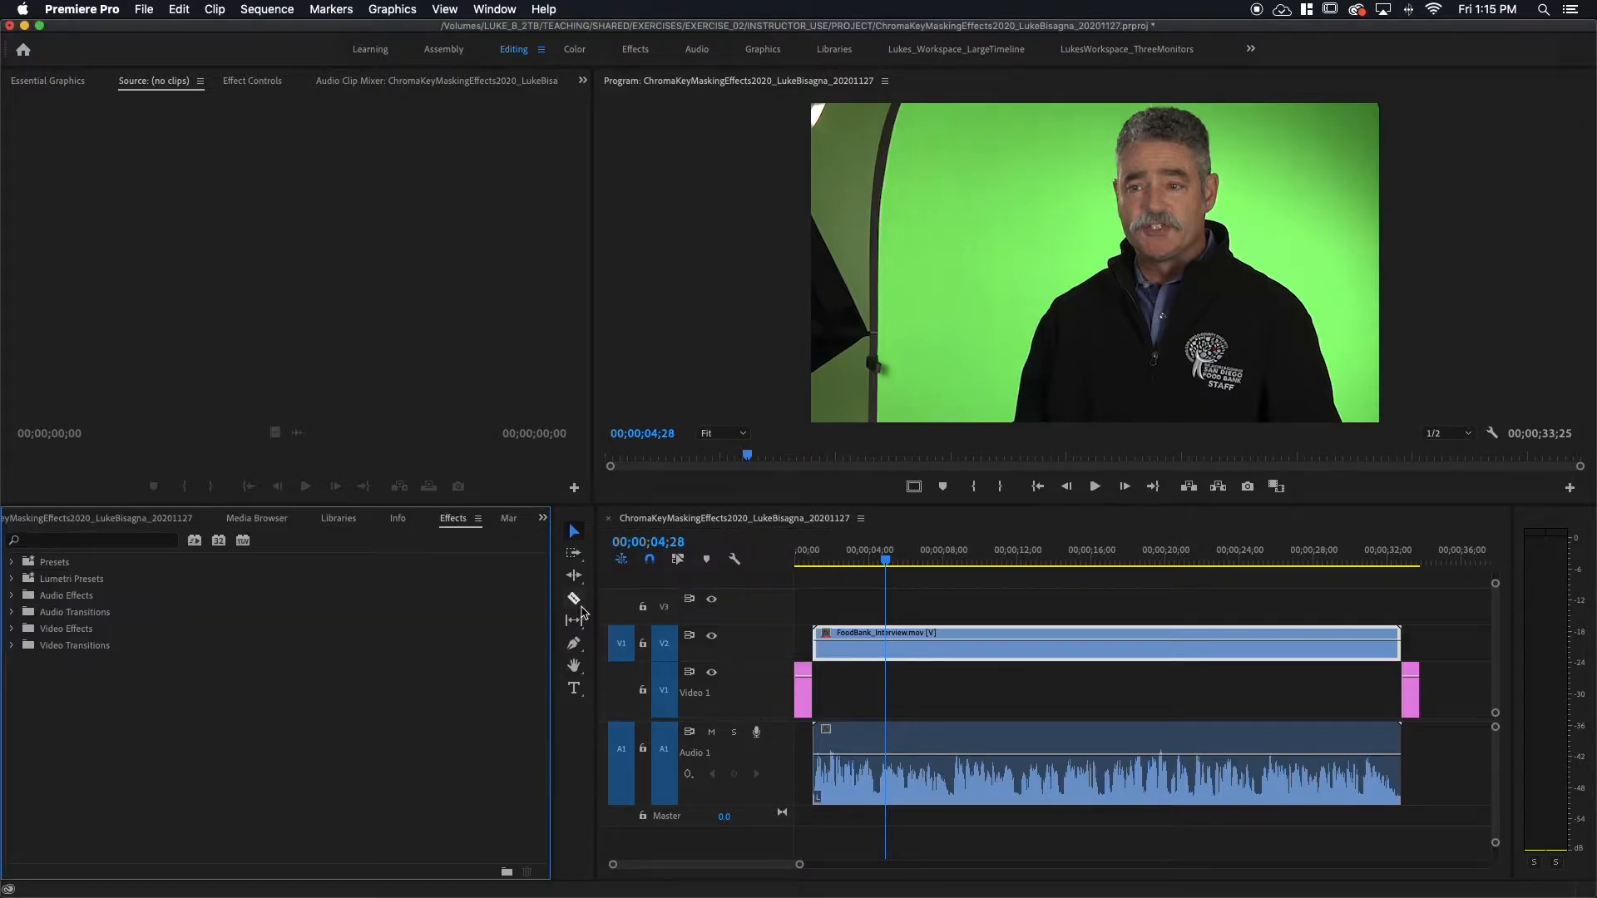
click(80, 540)
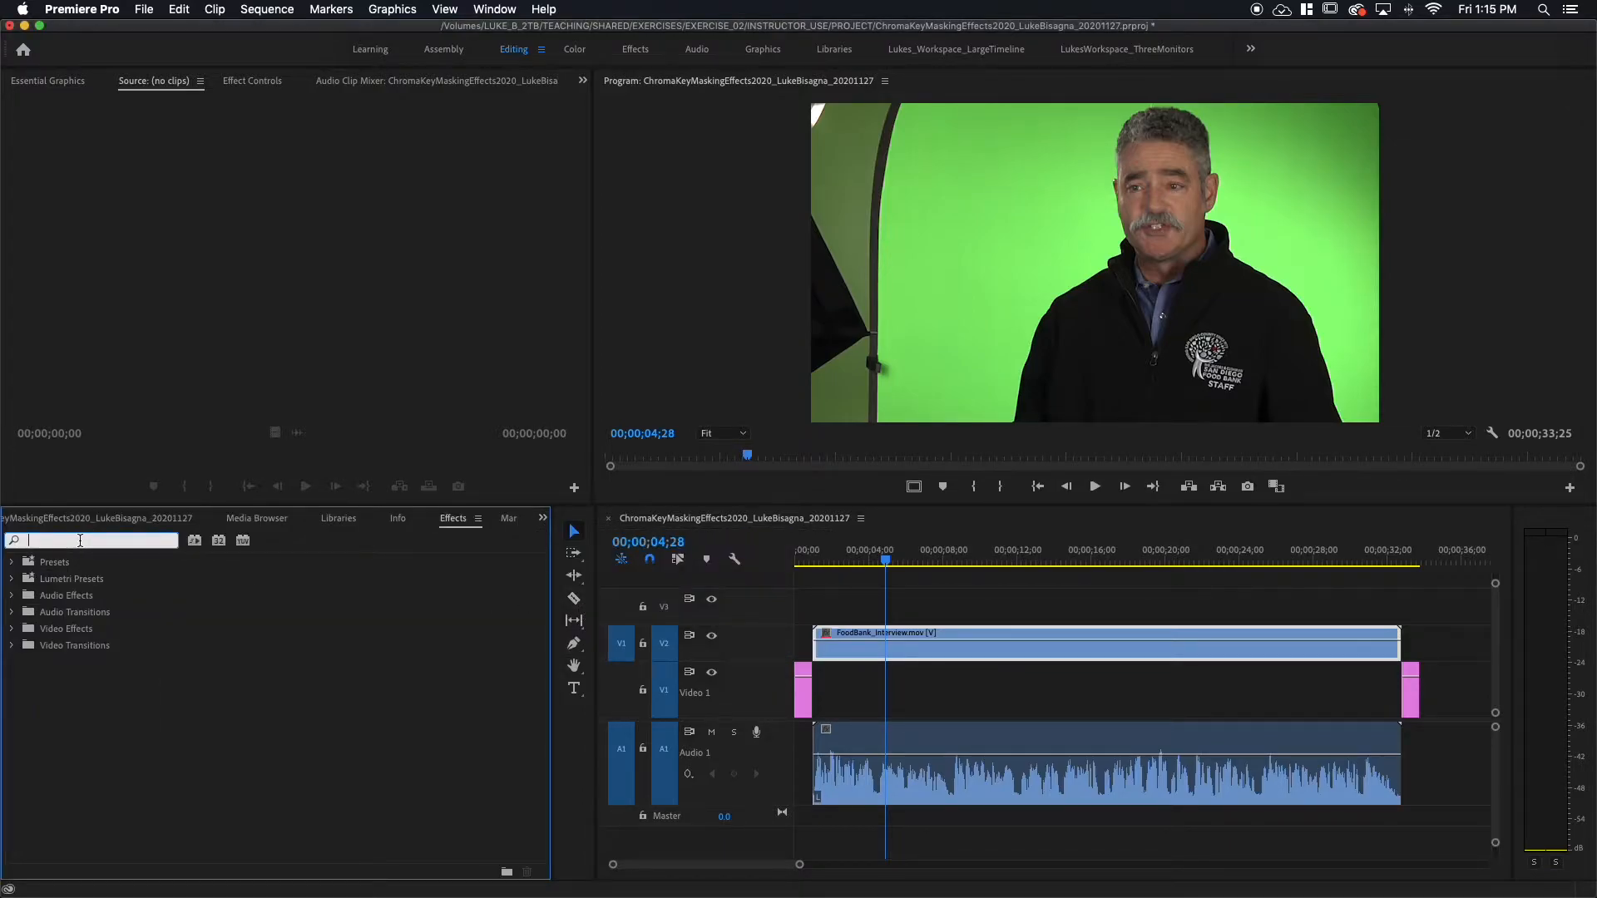
text(u)
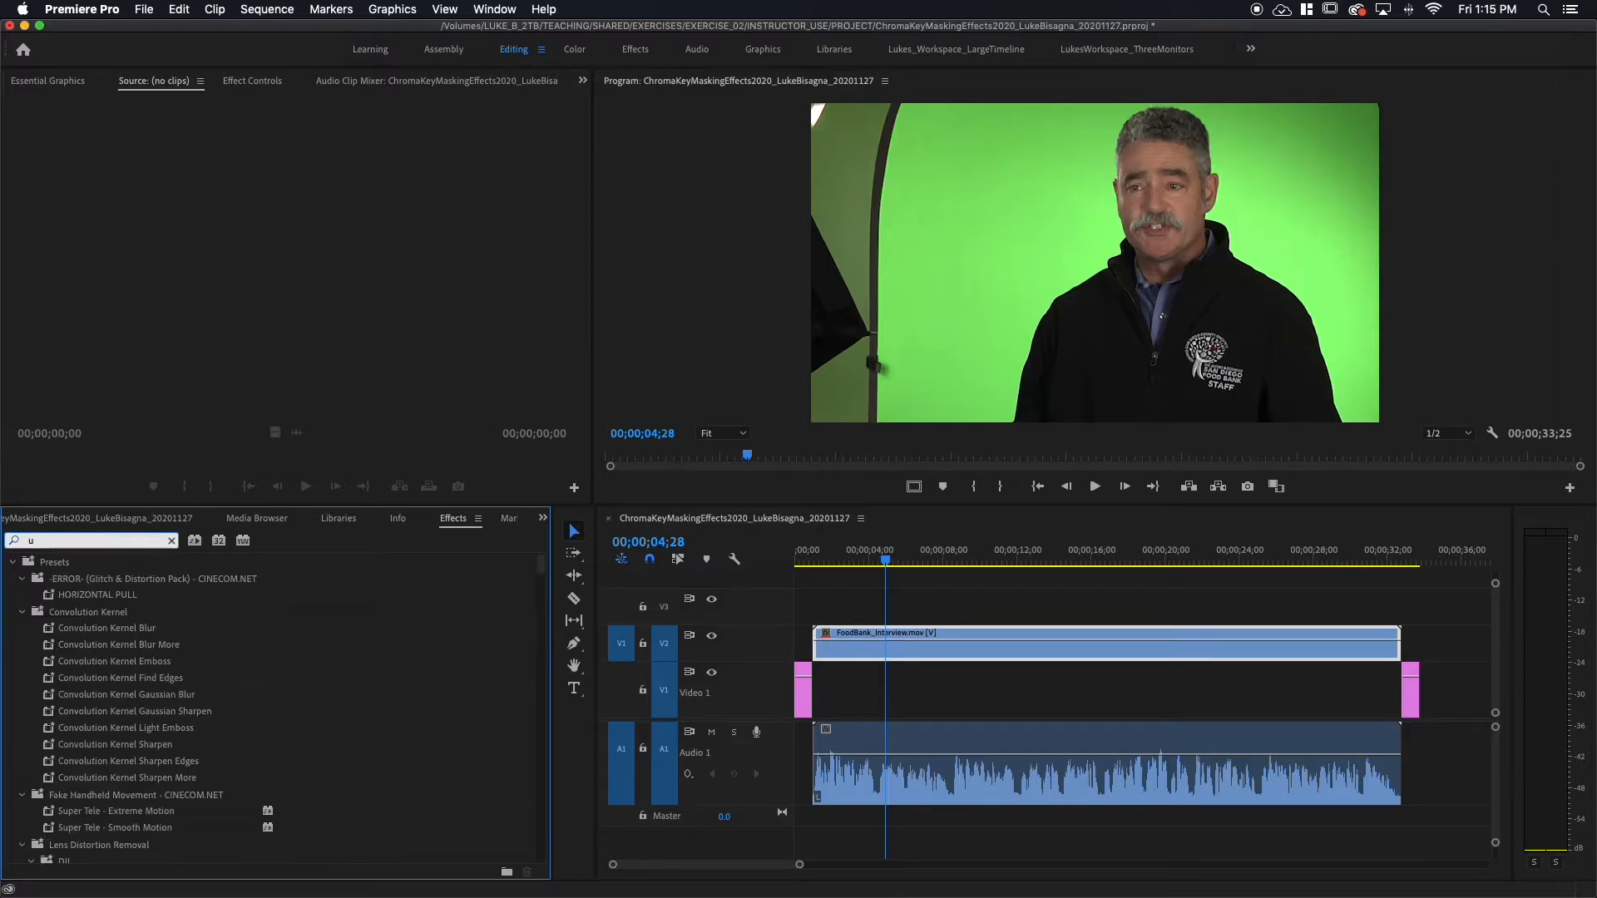
text(ltra)
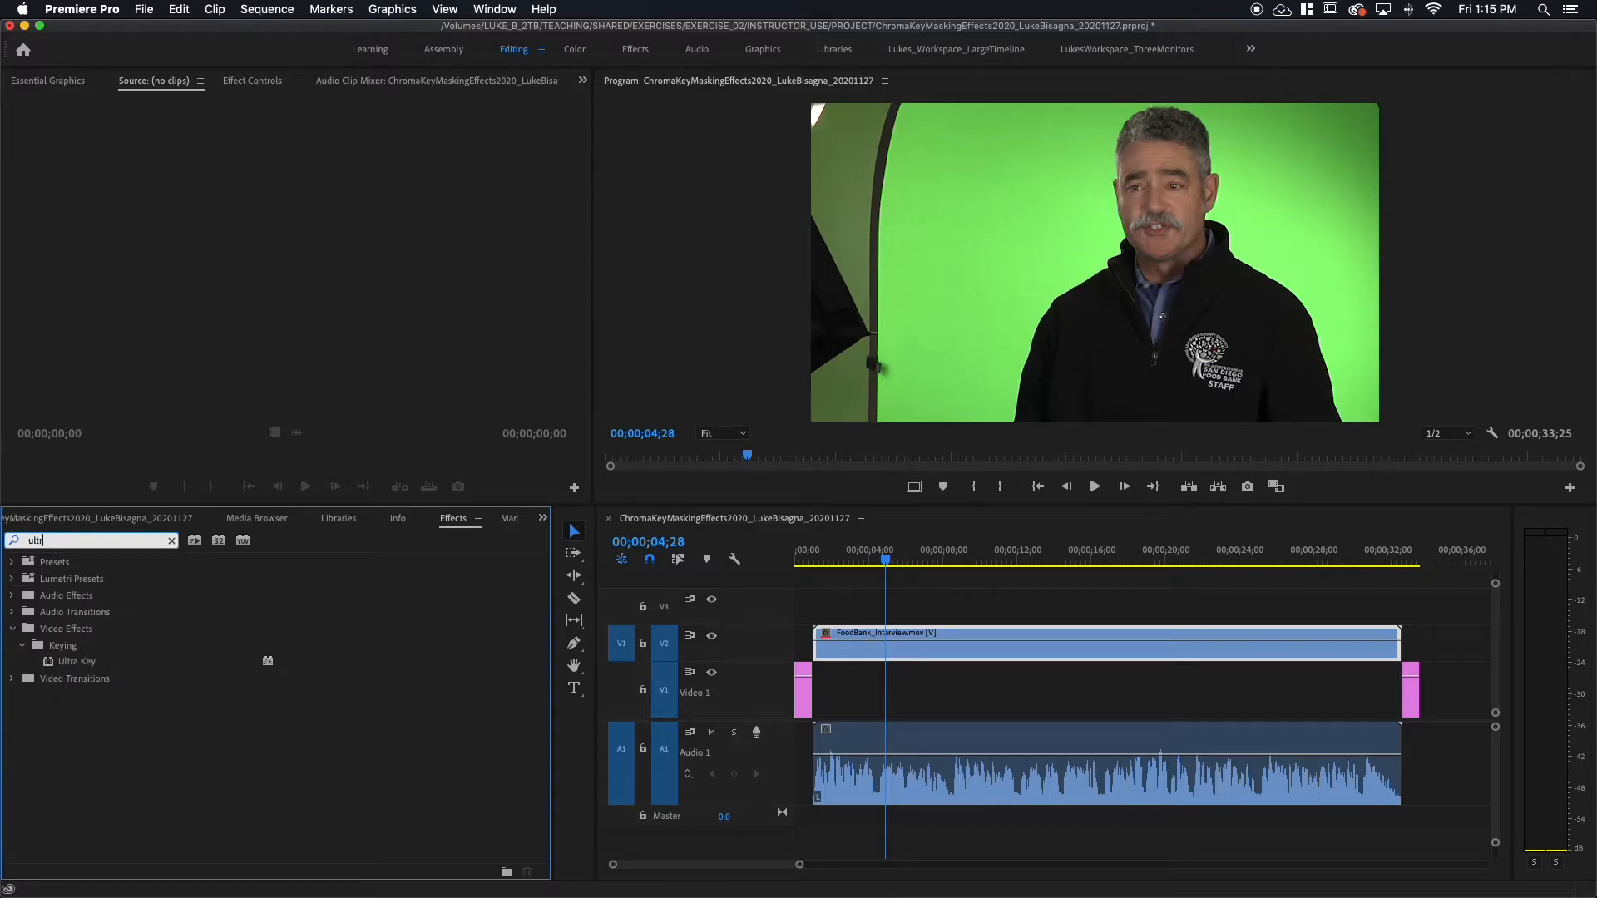
click(51, 664)
drag(51, 670, 1028, 651)
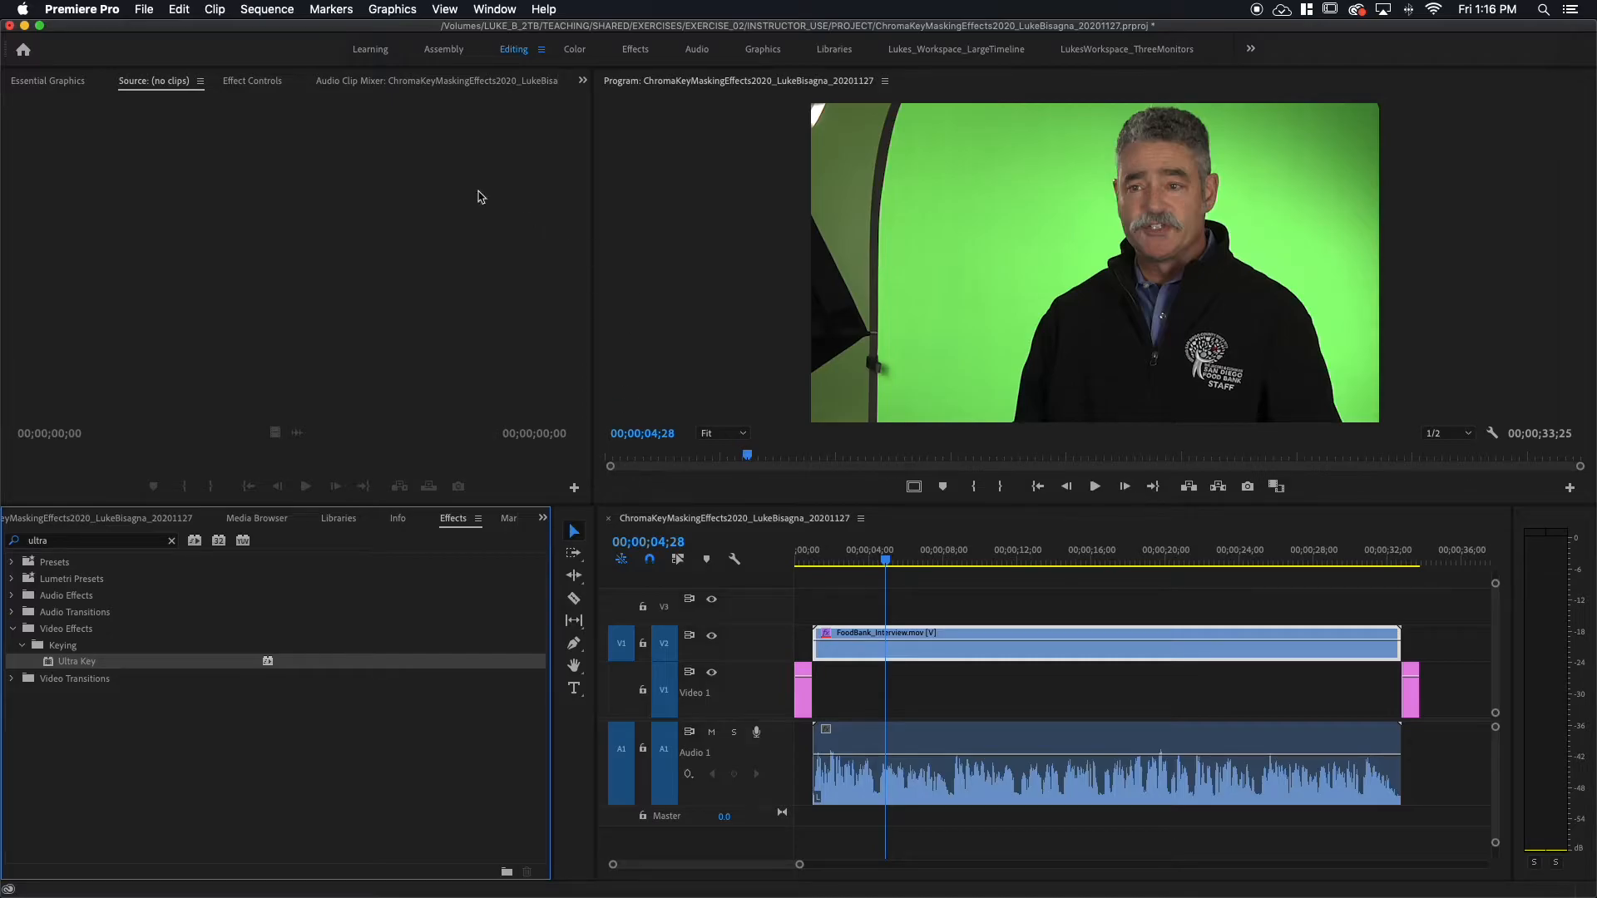
Sample the green screen beside the man as the Ultra Key colour and set the effect's output to Alpha Channel
click(250, 82)
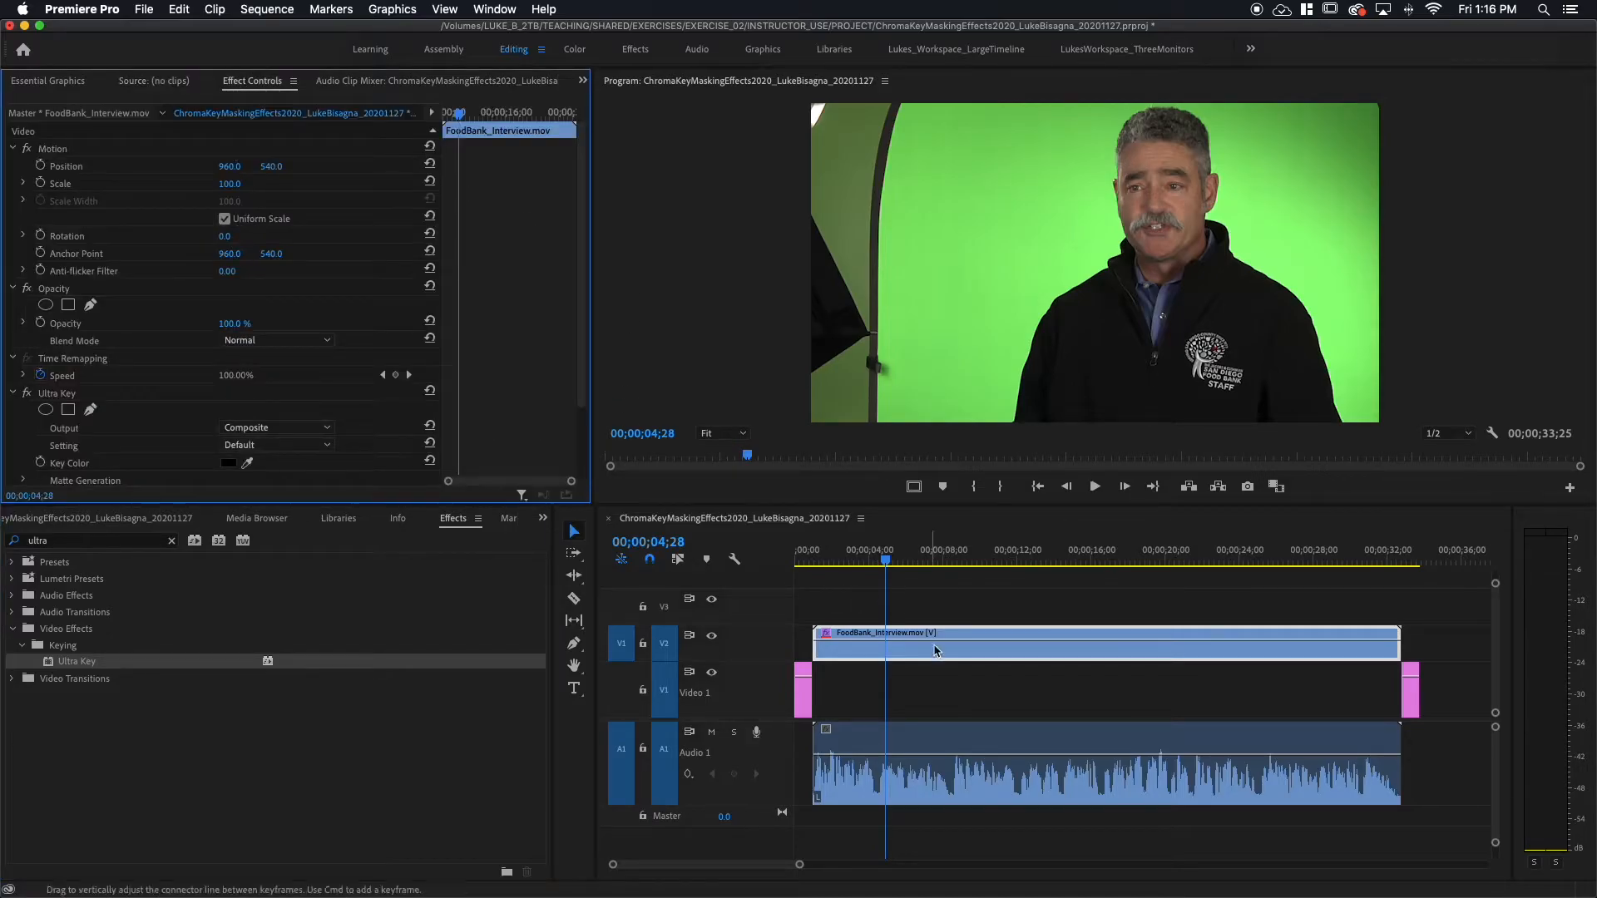
click(961, 654)
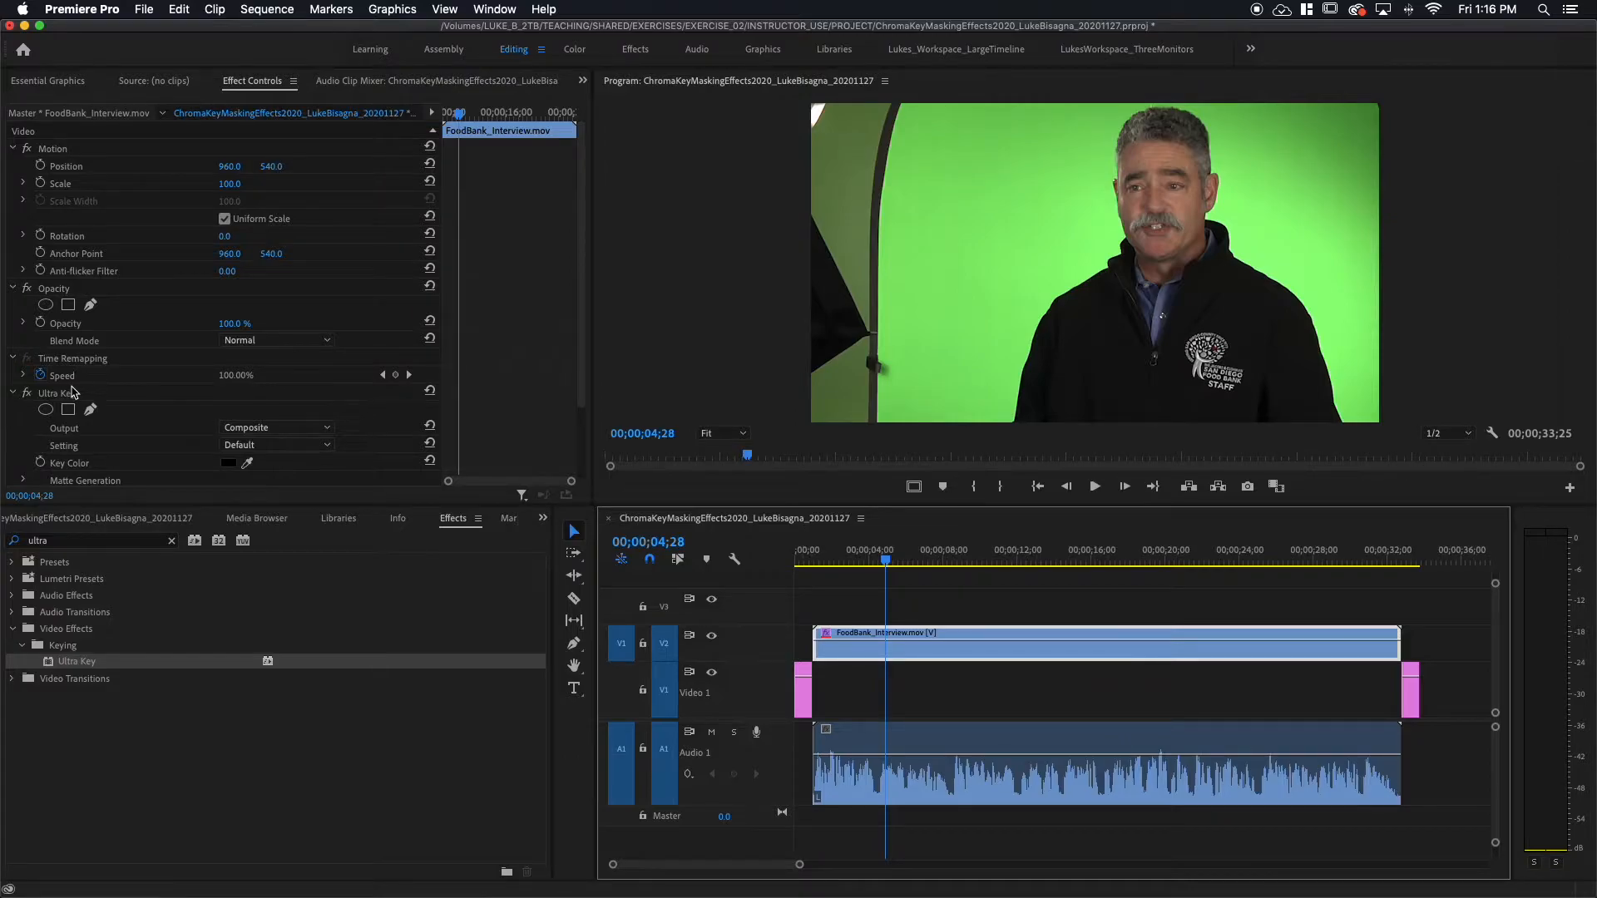
scroll(75, 392, down, 2)
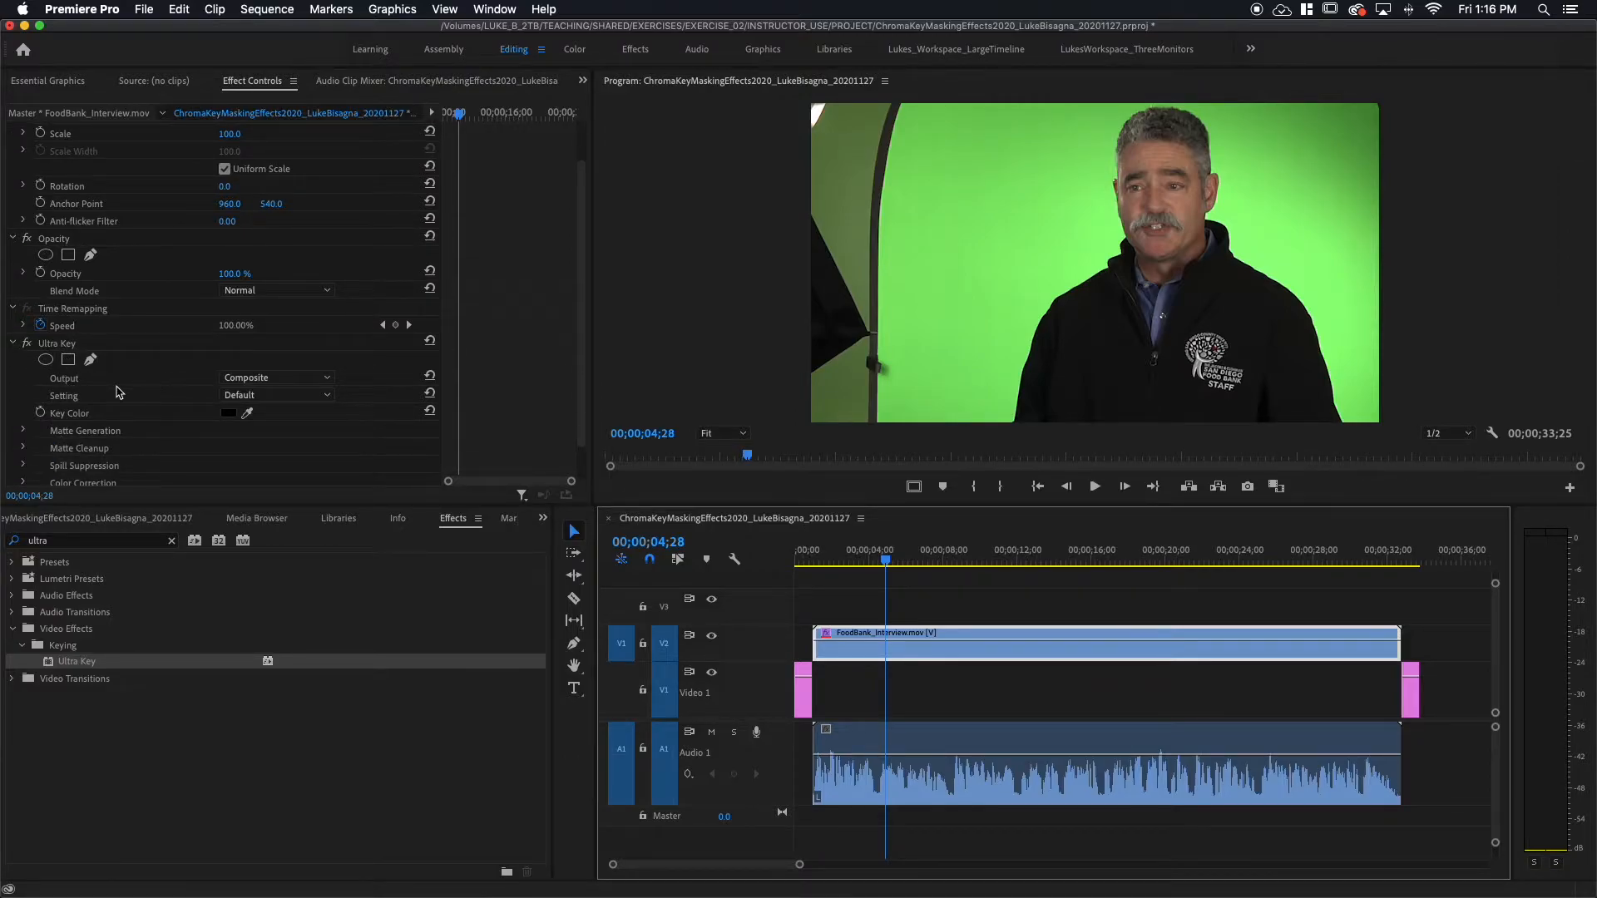
scroll(119, 392, down, 2)
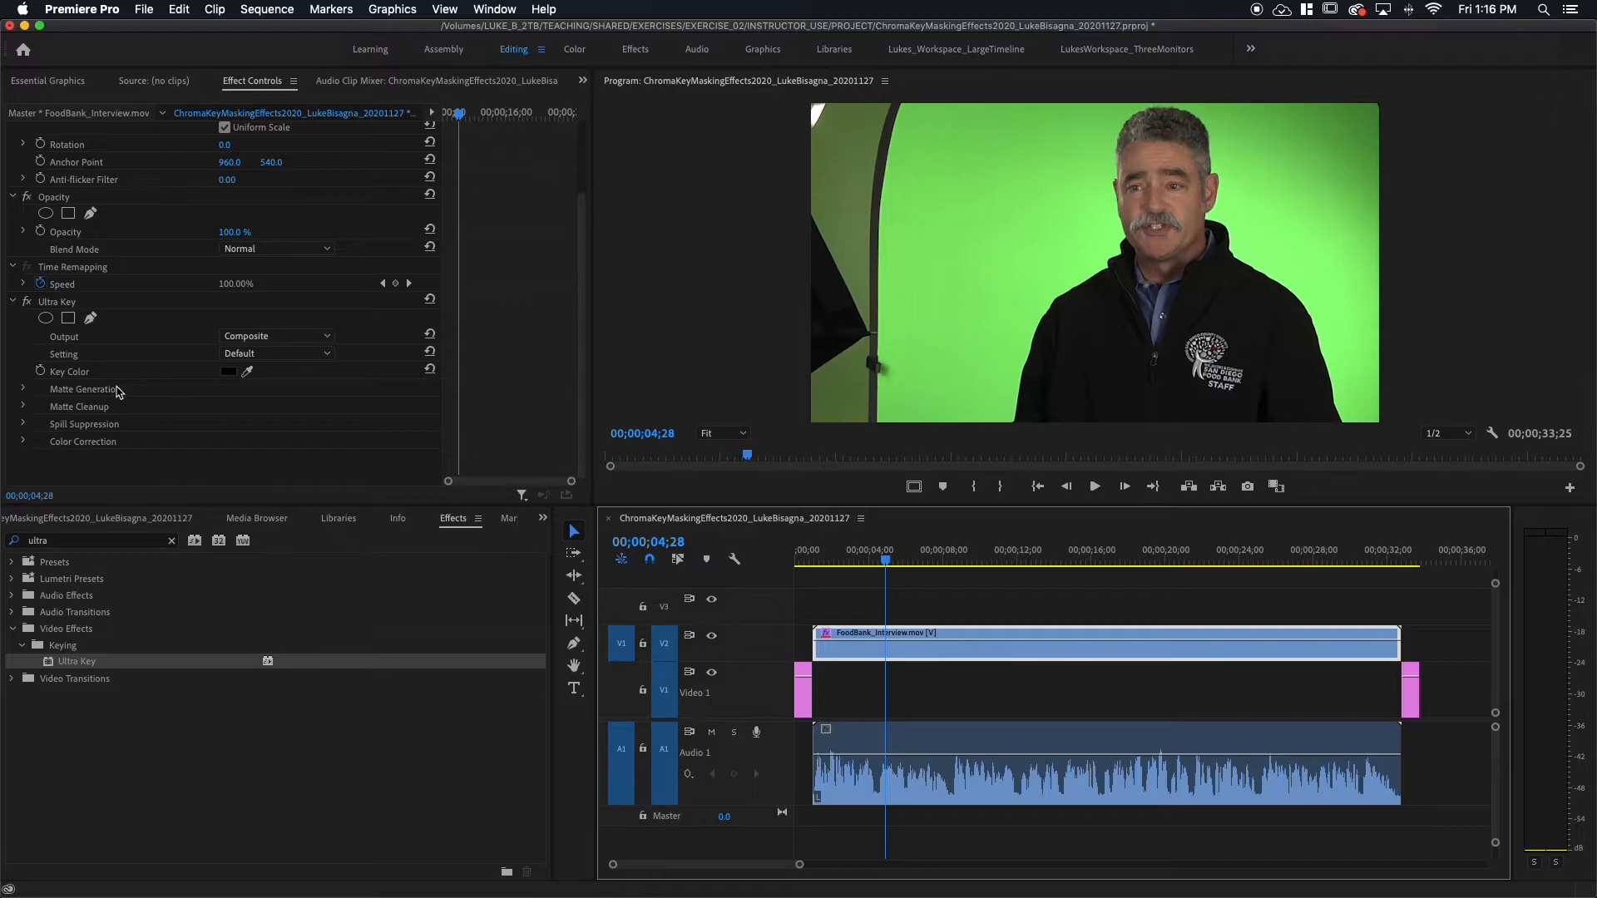
click(248, 374)
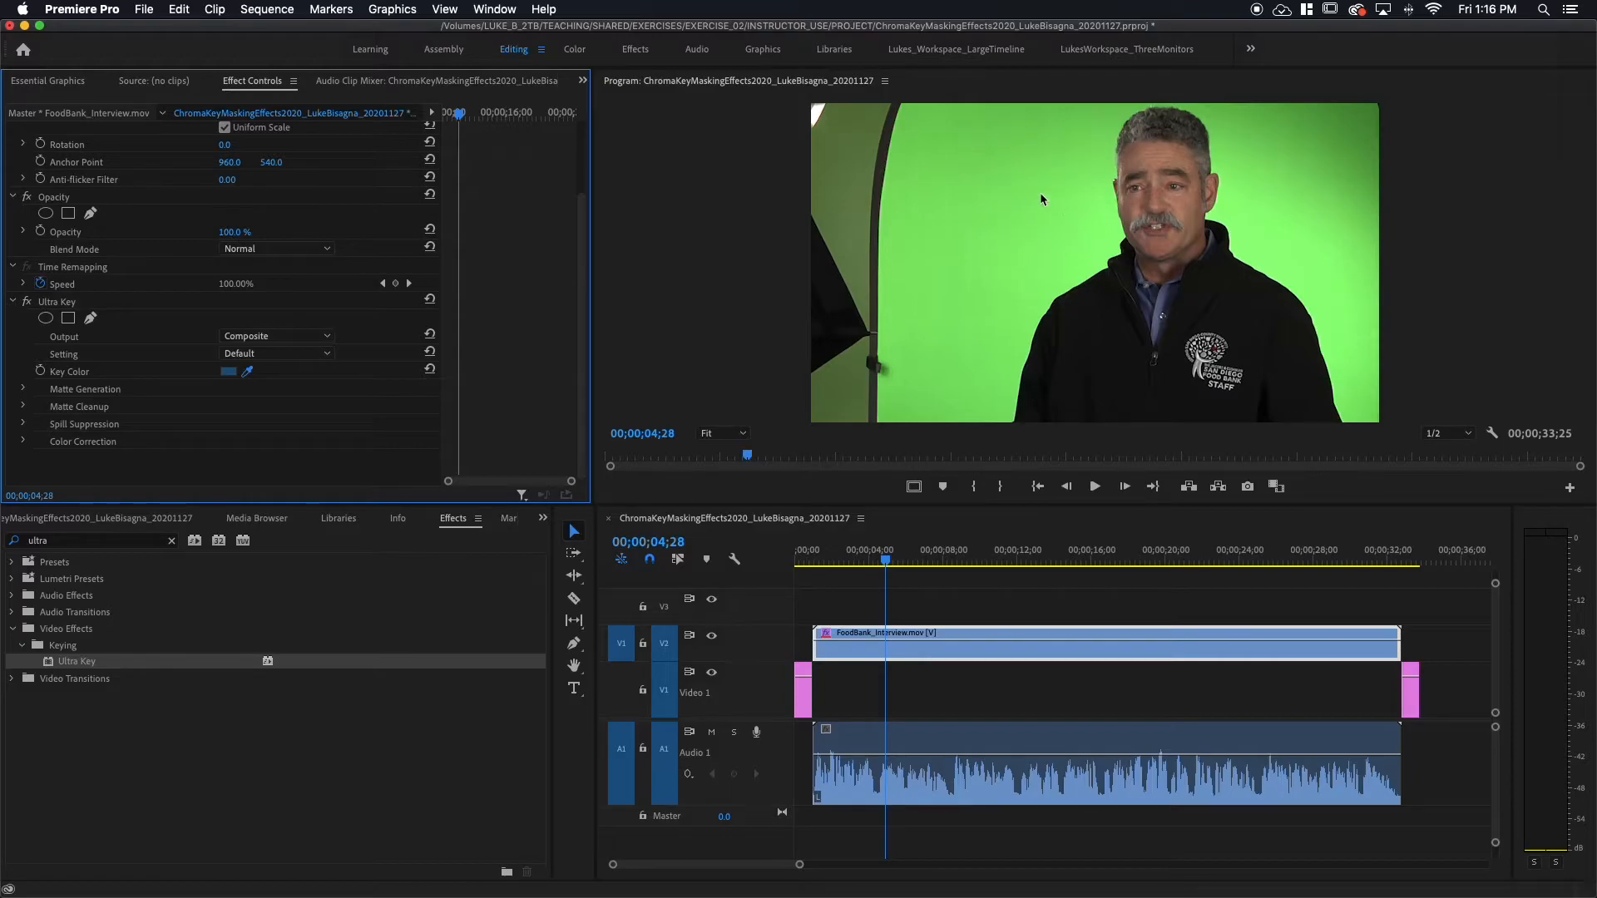
click(1046, 240)
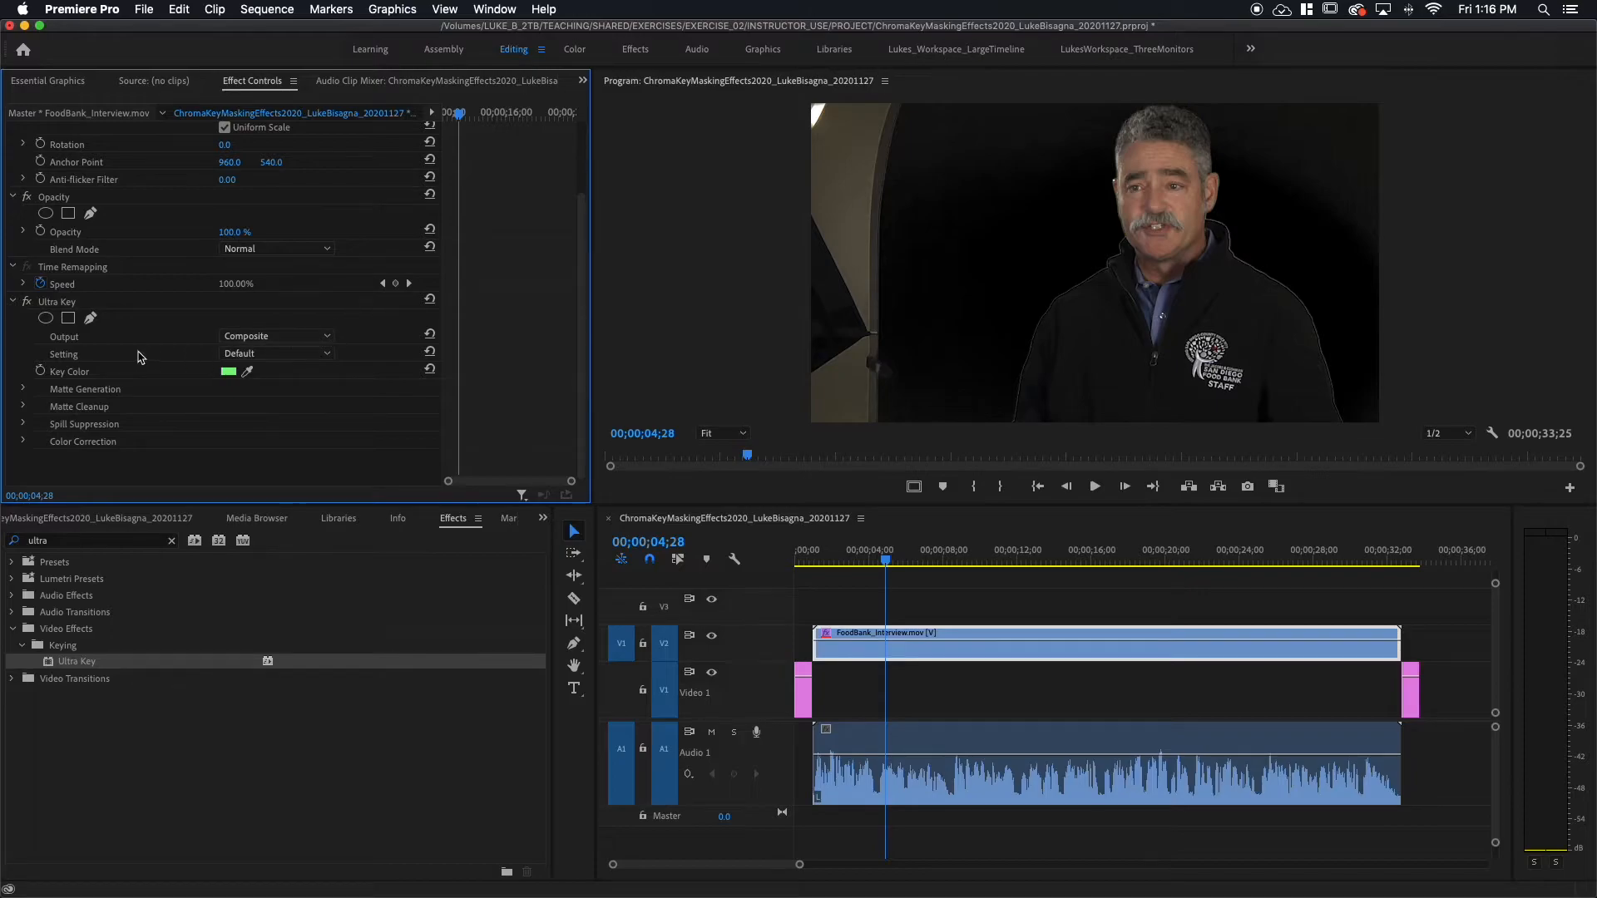
click(325, 340)
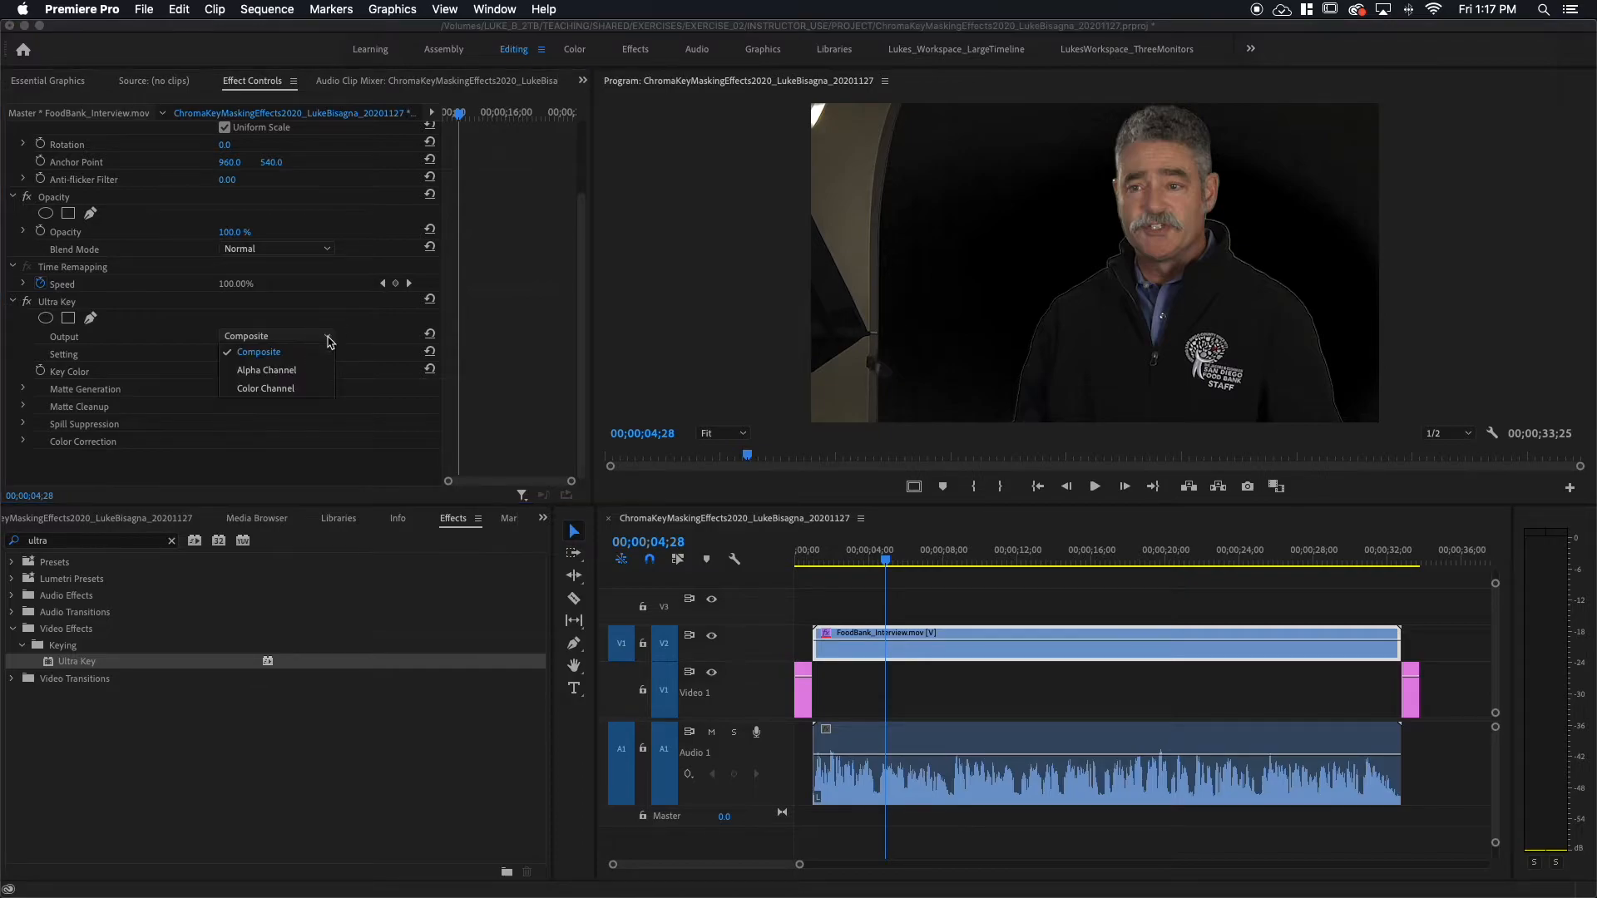
click(262, 373)
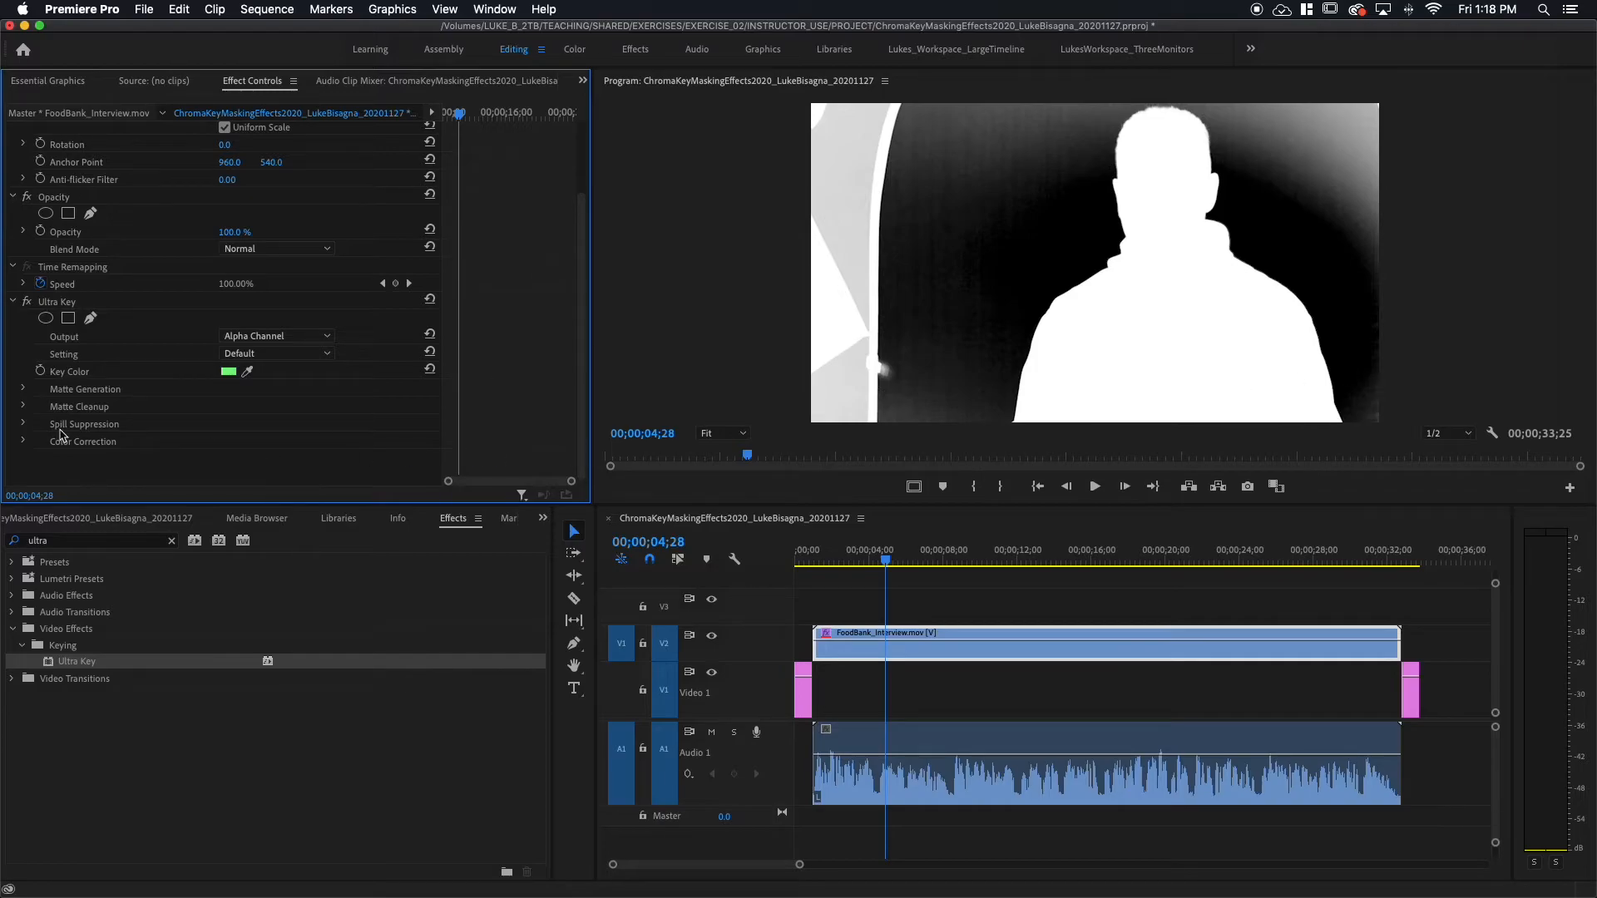
Raise the Ultra Key's Matte Generation Pedestal to 100 and set the effect's output back to Composite
click(24, 390)
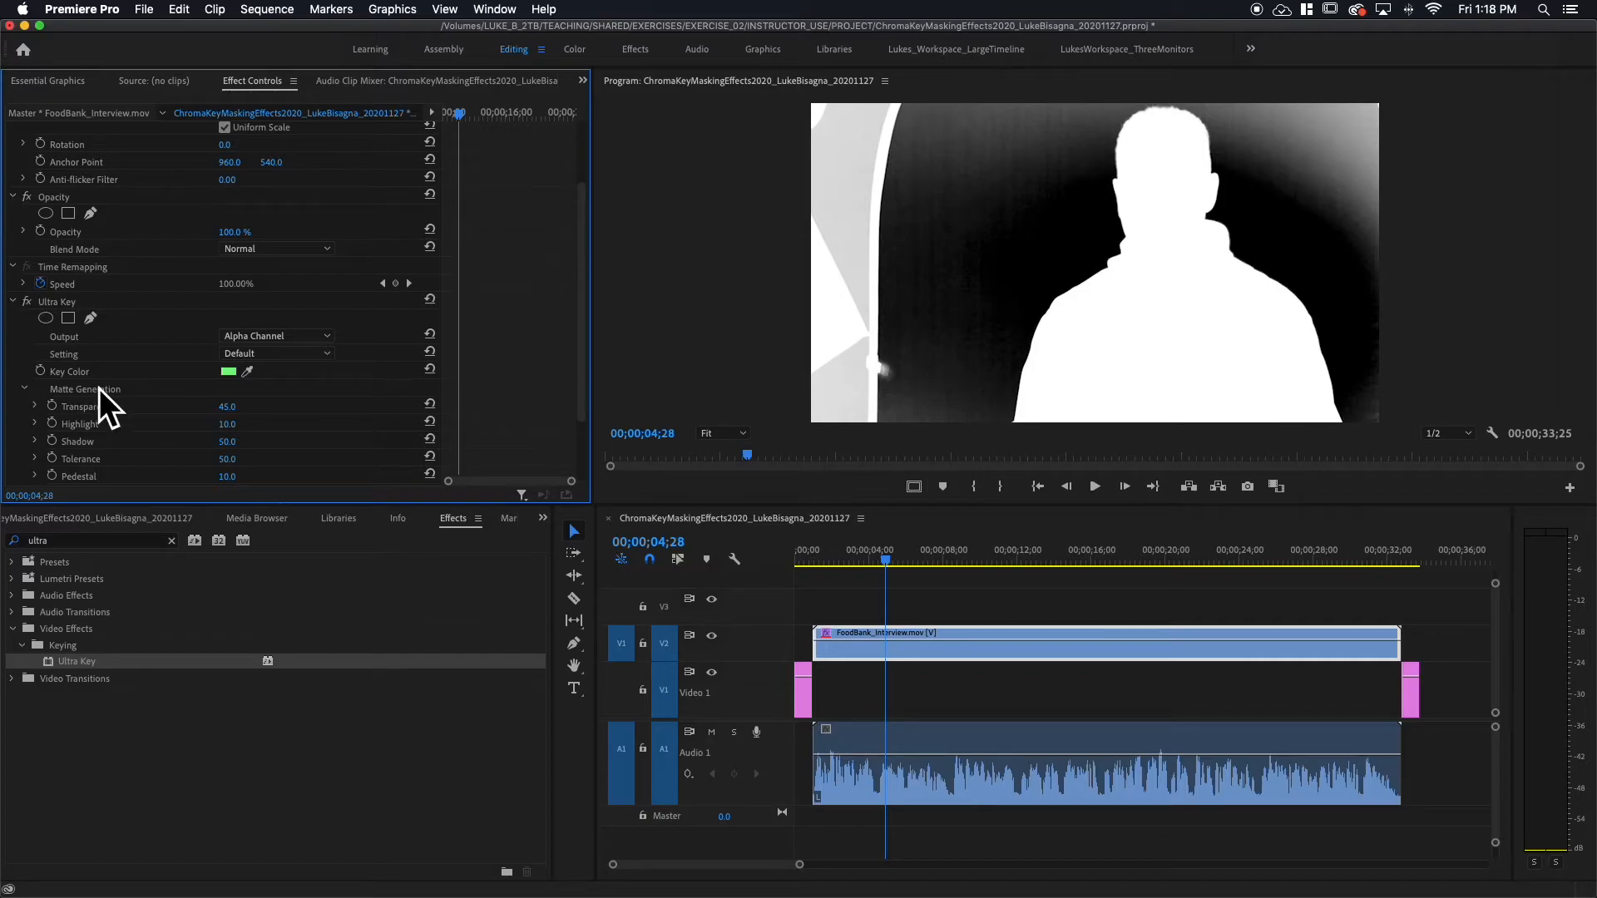
scroll(150, 392, down, 3)
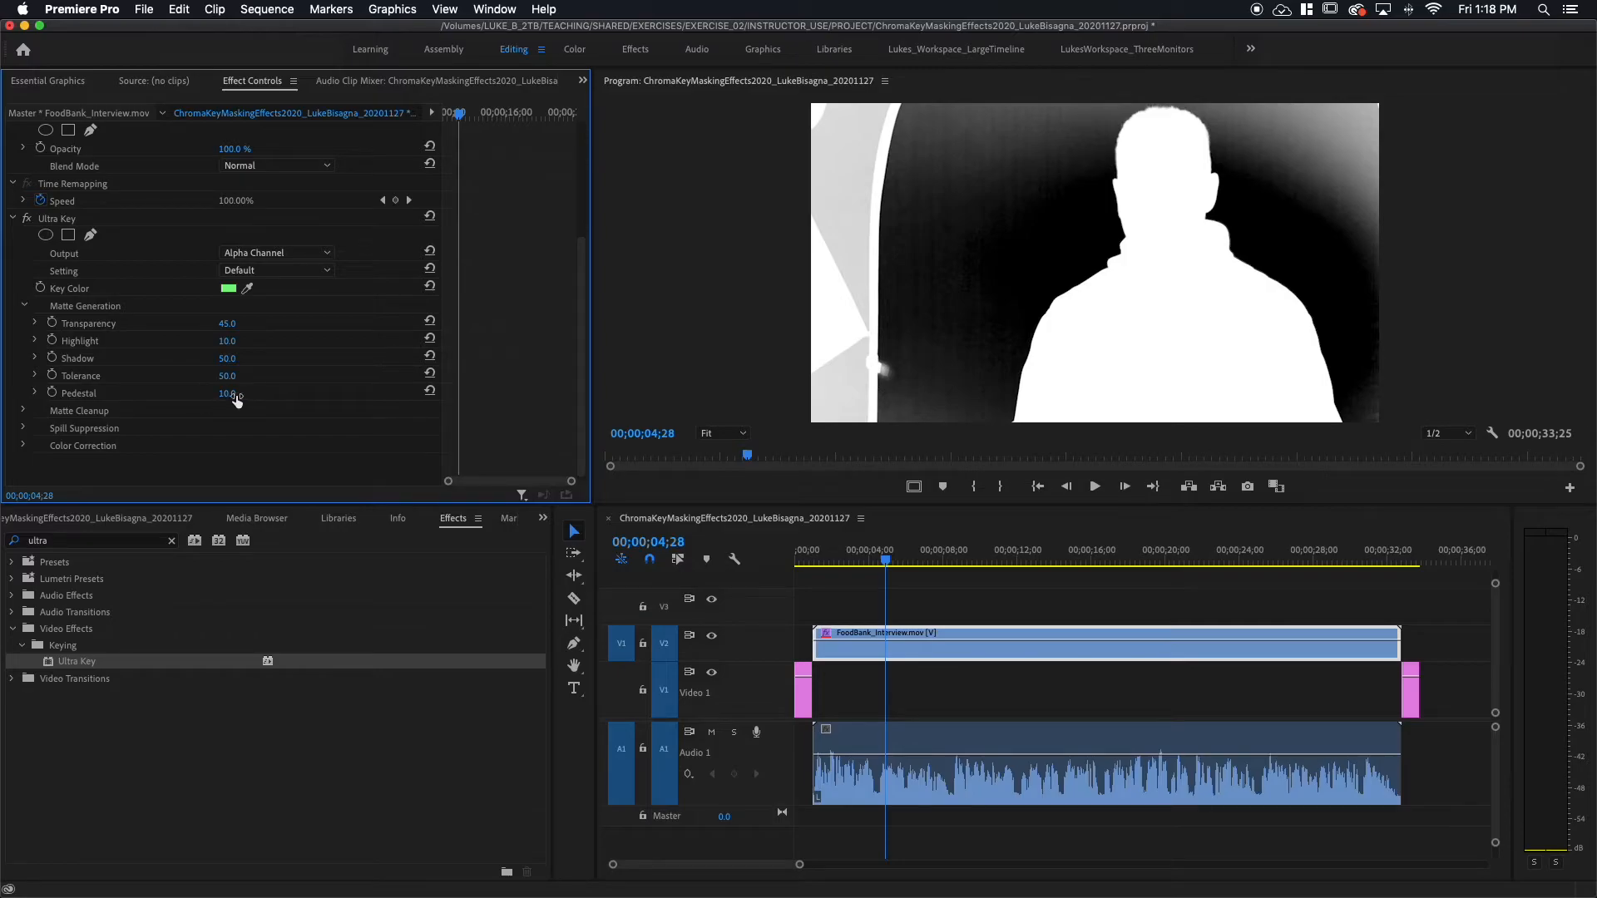
click(35, 392)
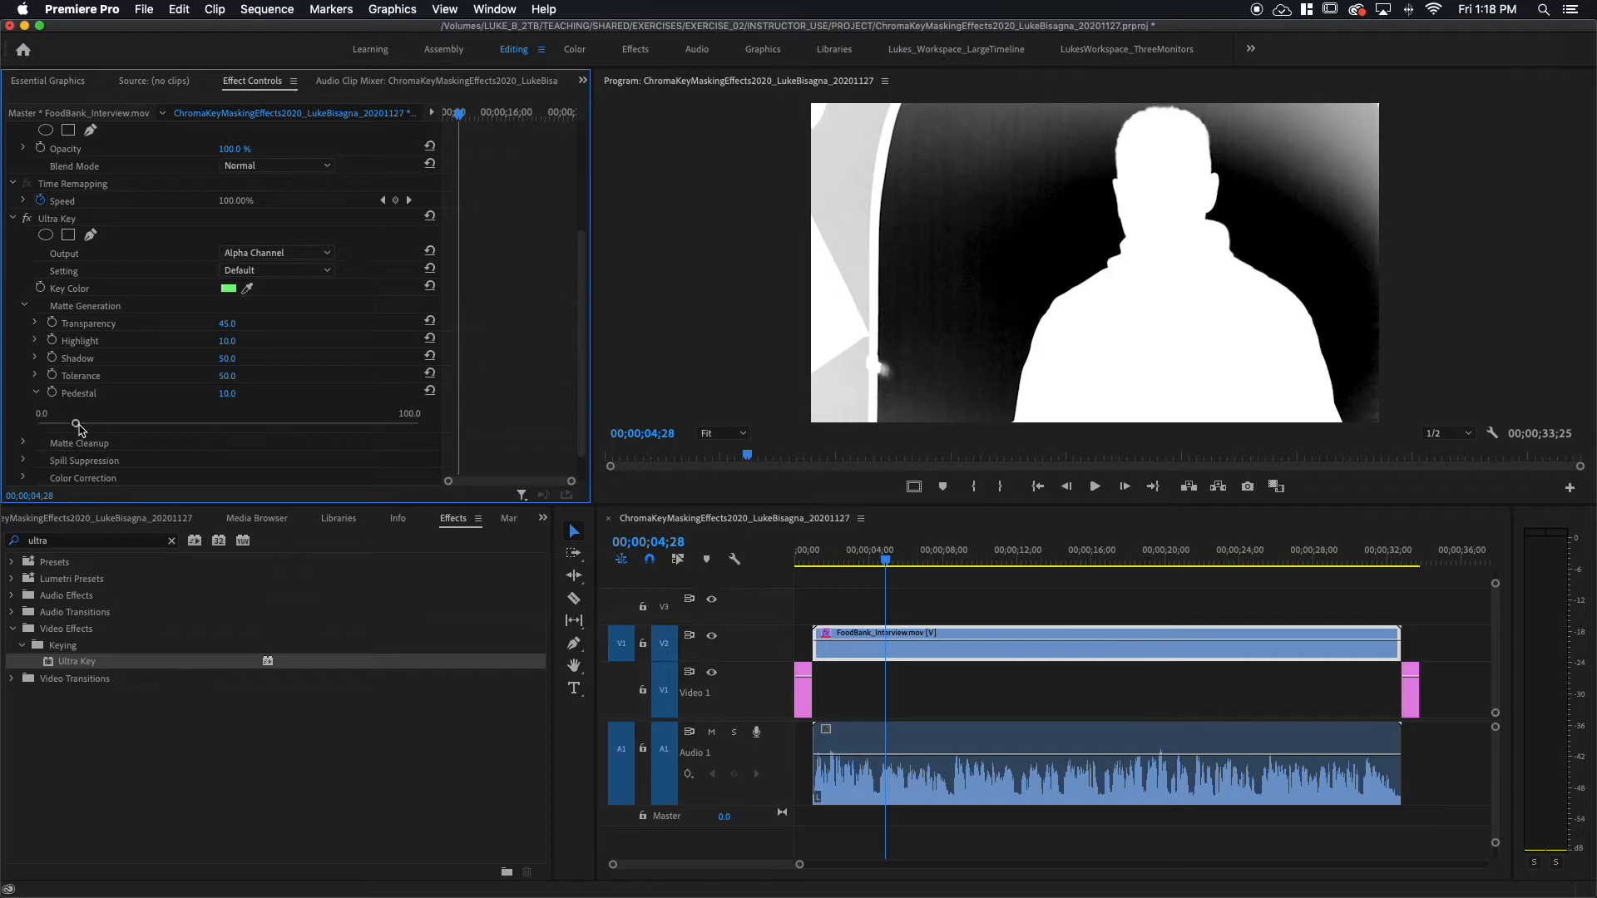
drag(76, 424, 436, 436)
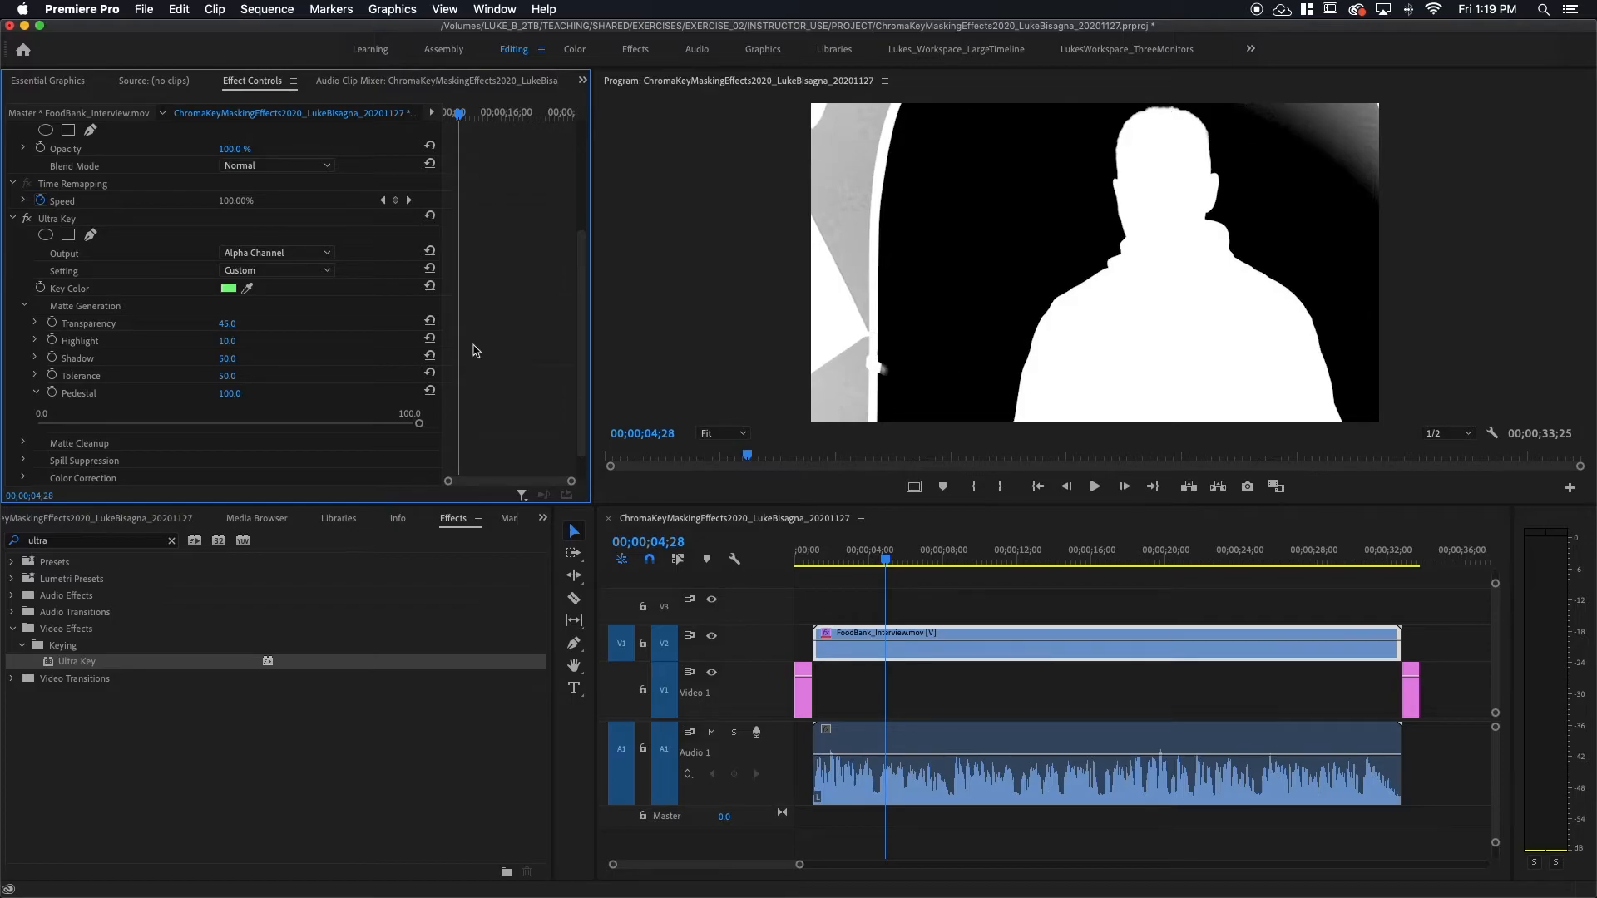
click(328, 255)
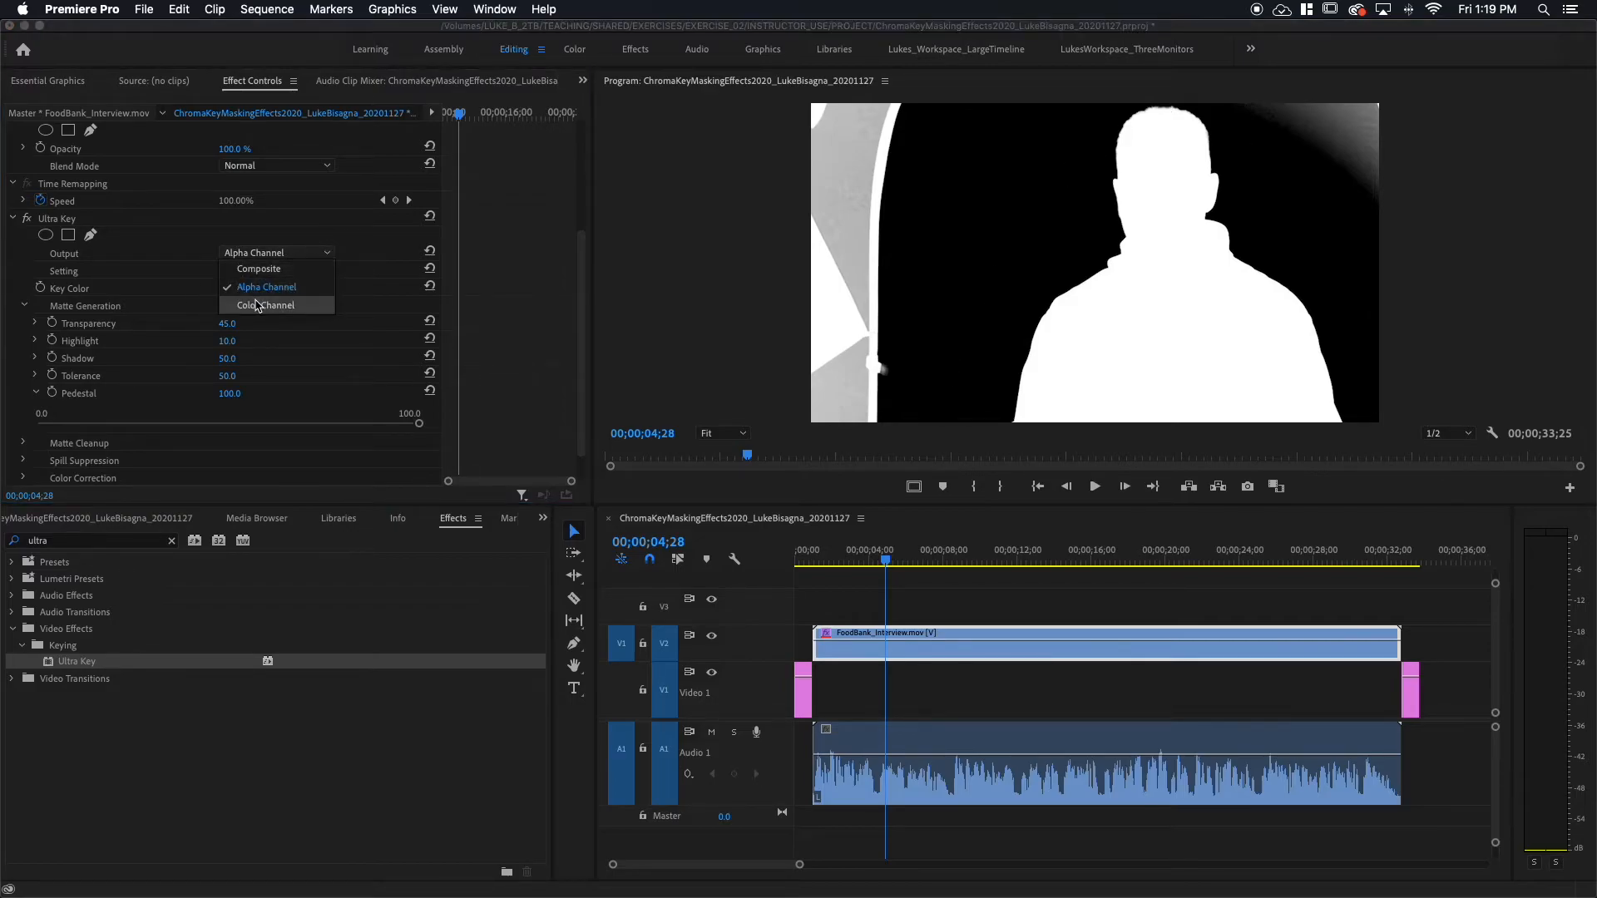
click(265, 270)
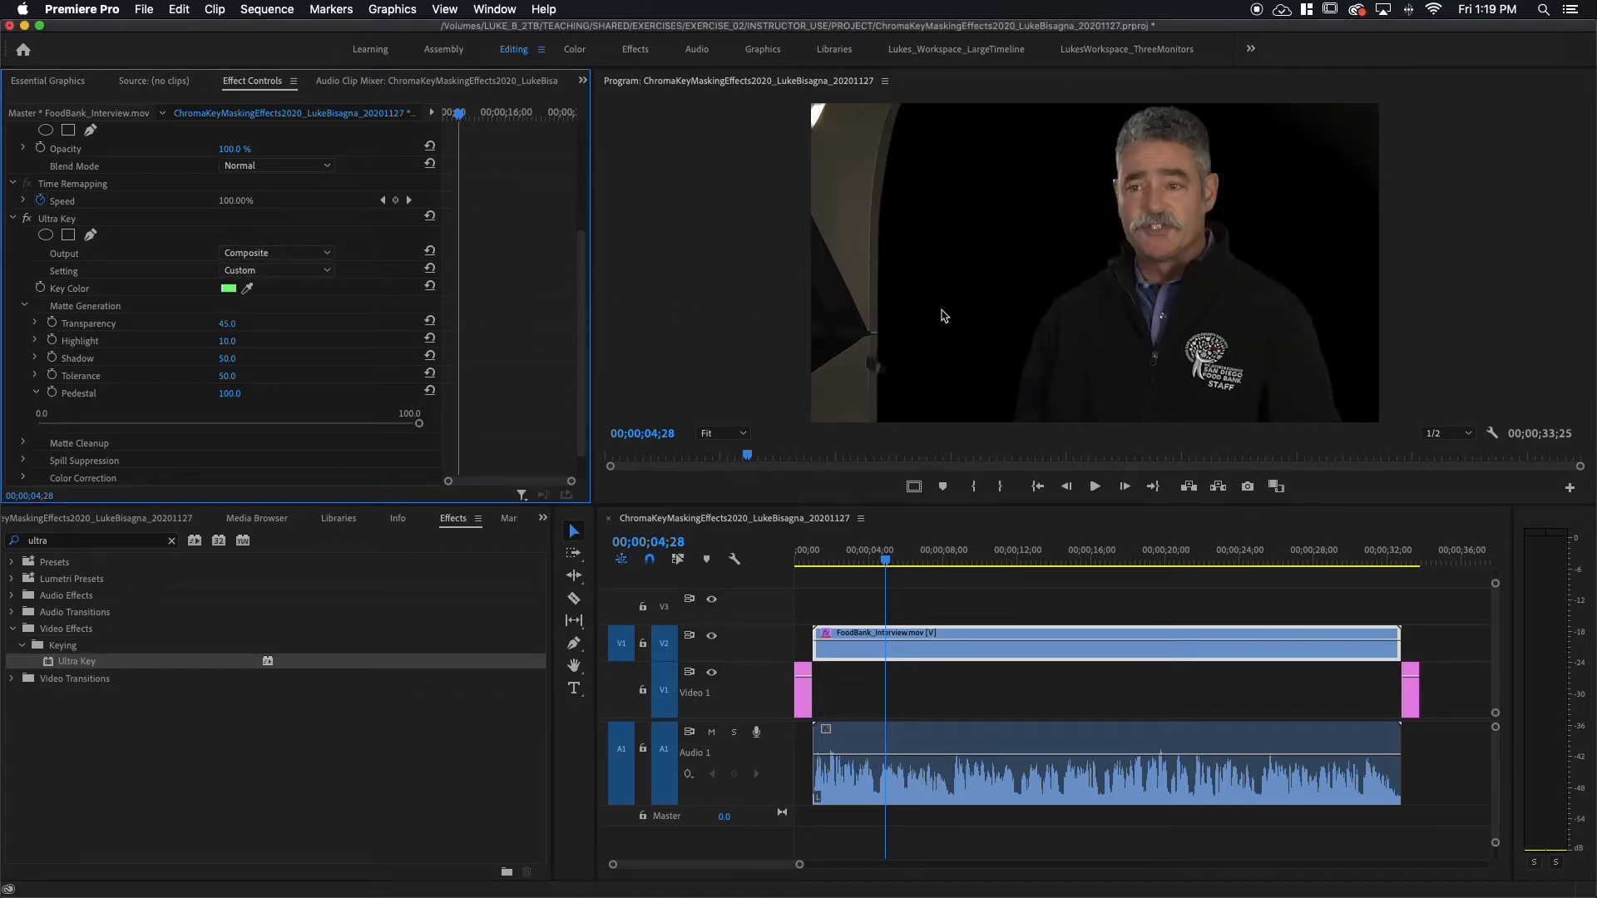
Set the Matte Cleanup Choke to 38.1 to trim the fringe around the man's head and collar
click(723, 433)
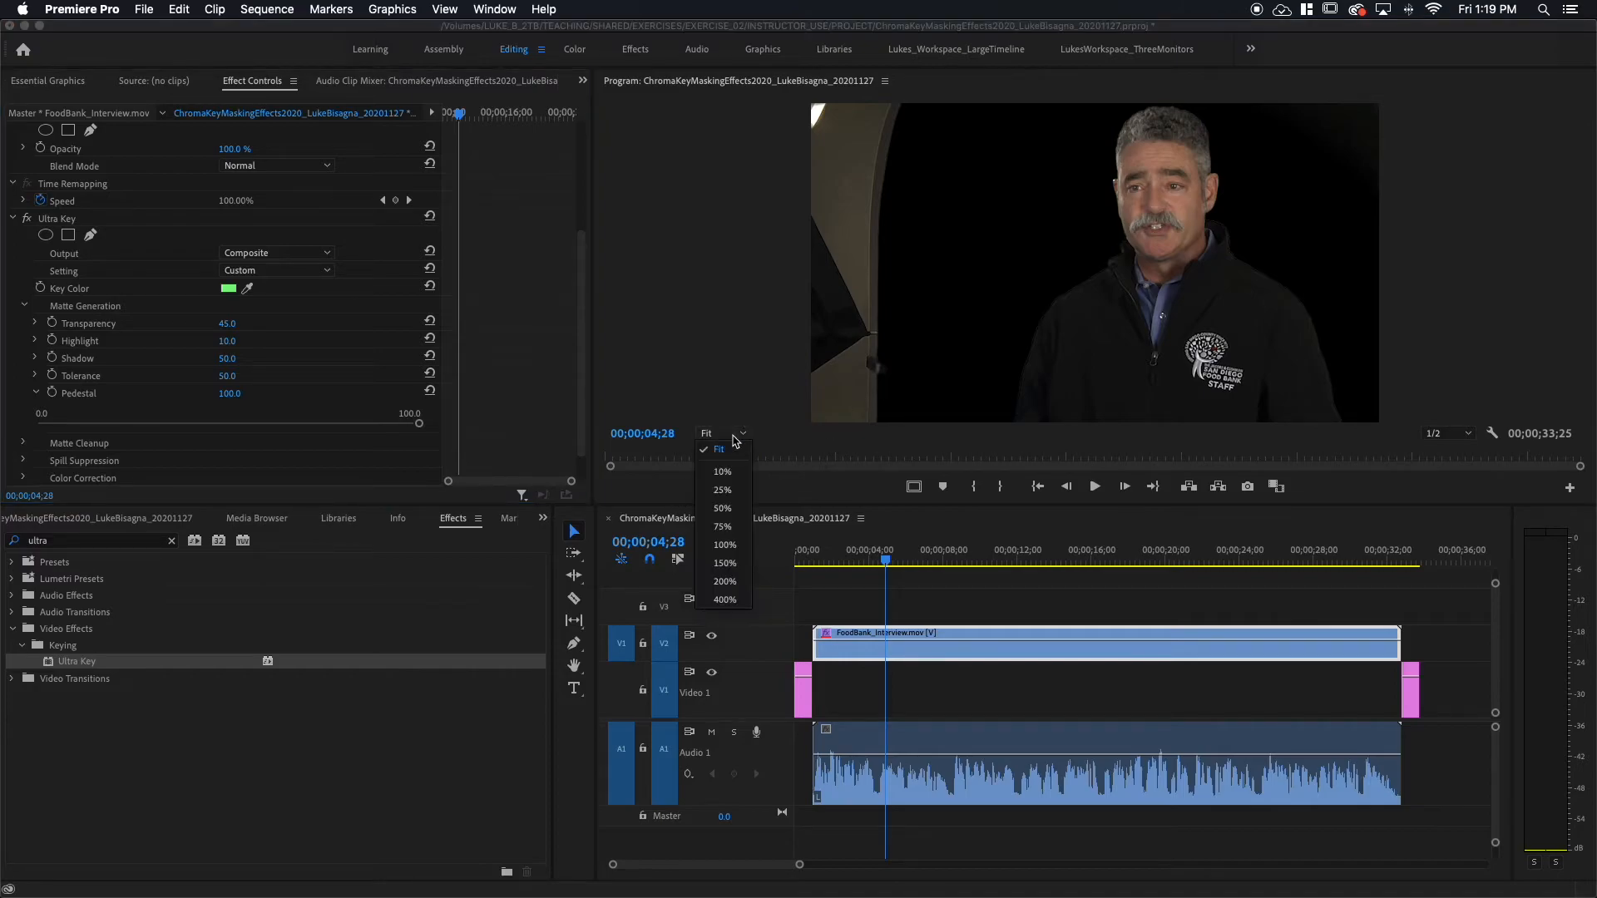
click(723, 563)
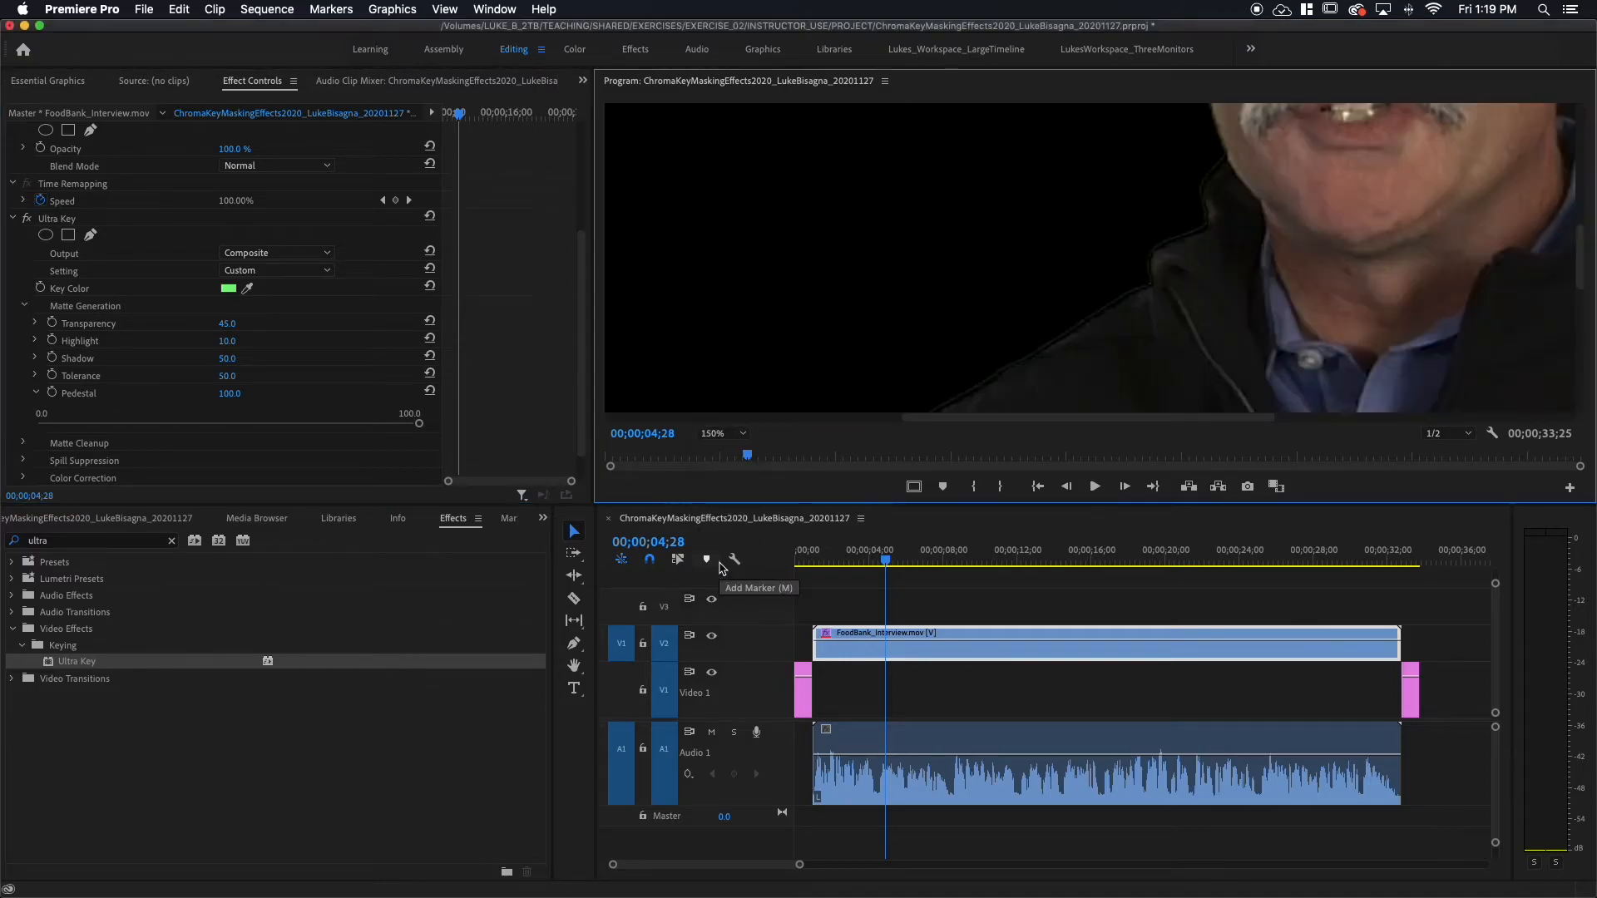
drag(1587, 279, 1584, 233)
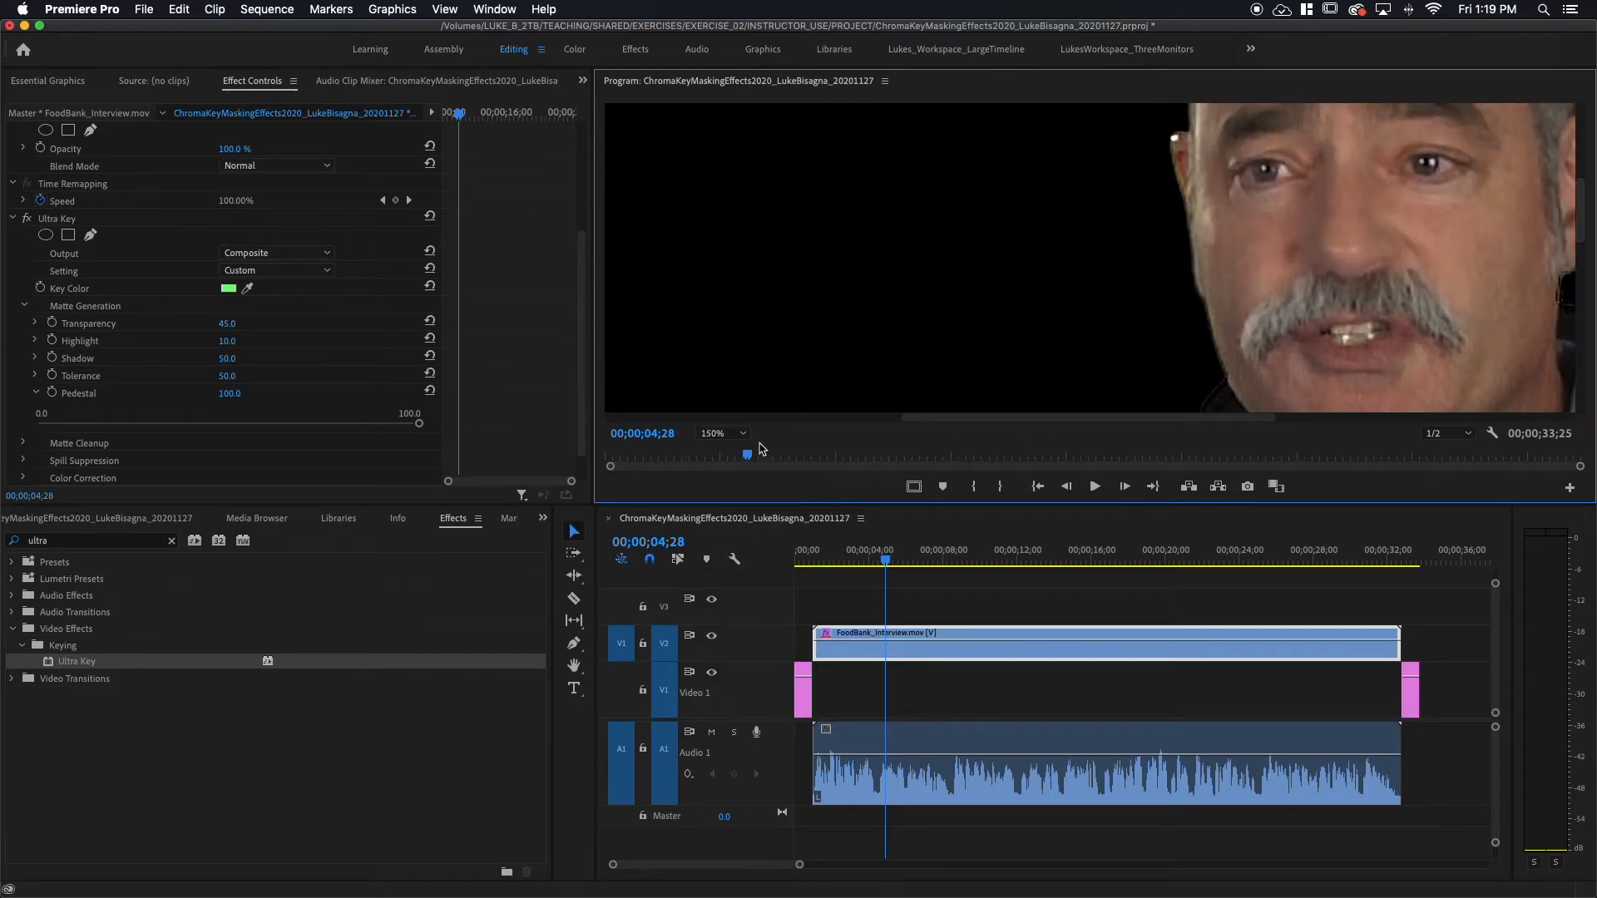
click(742, 434)
click(725, 545)
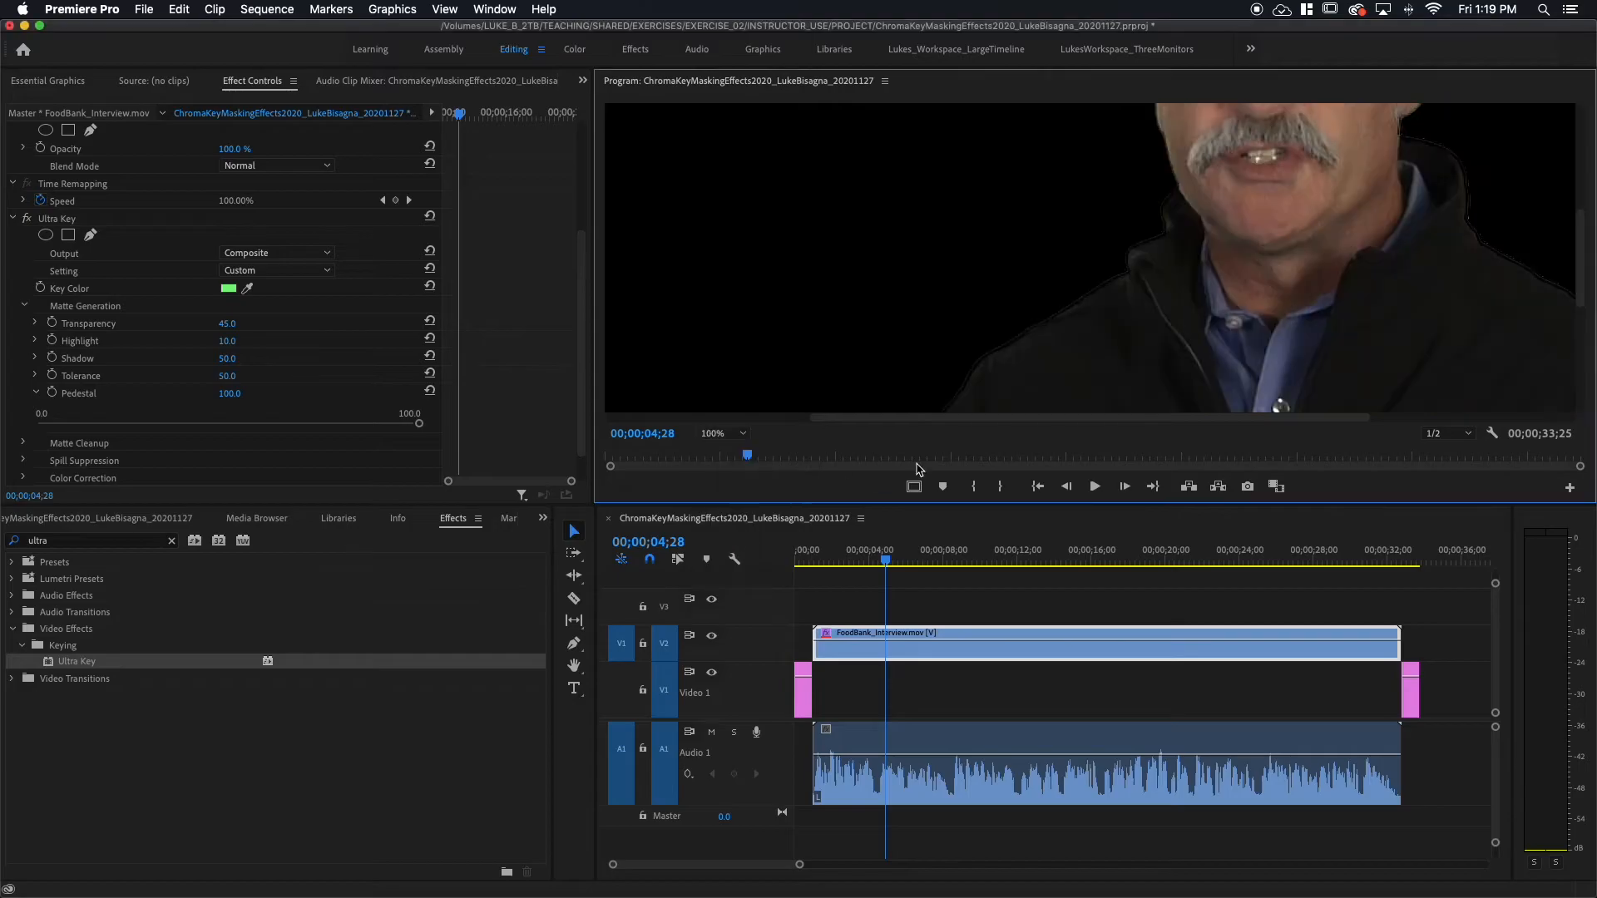
drag(1579, 269, 1574, 233)
drag(1266, 417, 1370, 424)
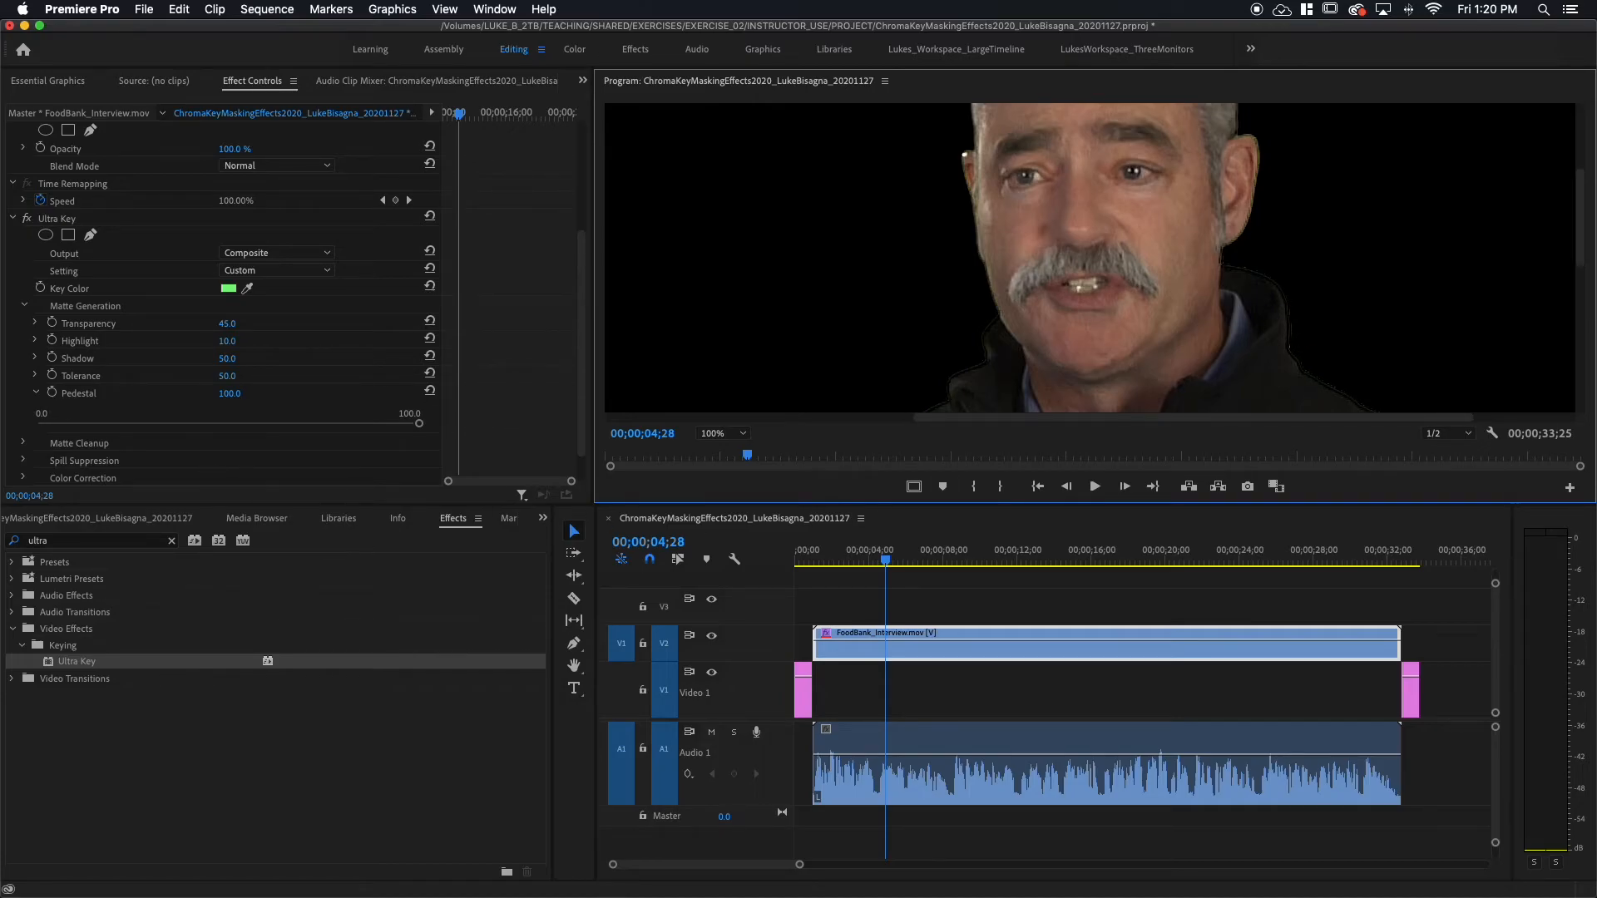
scroll(22, 394, down, 2)
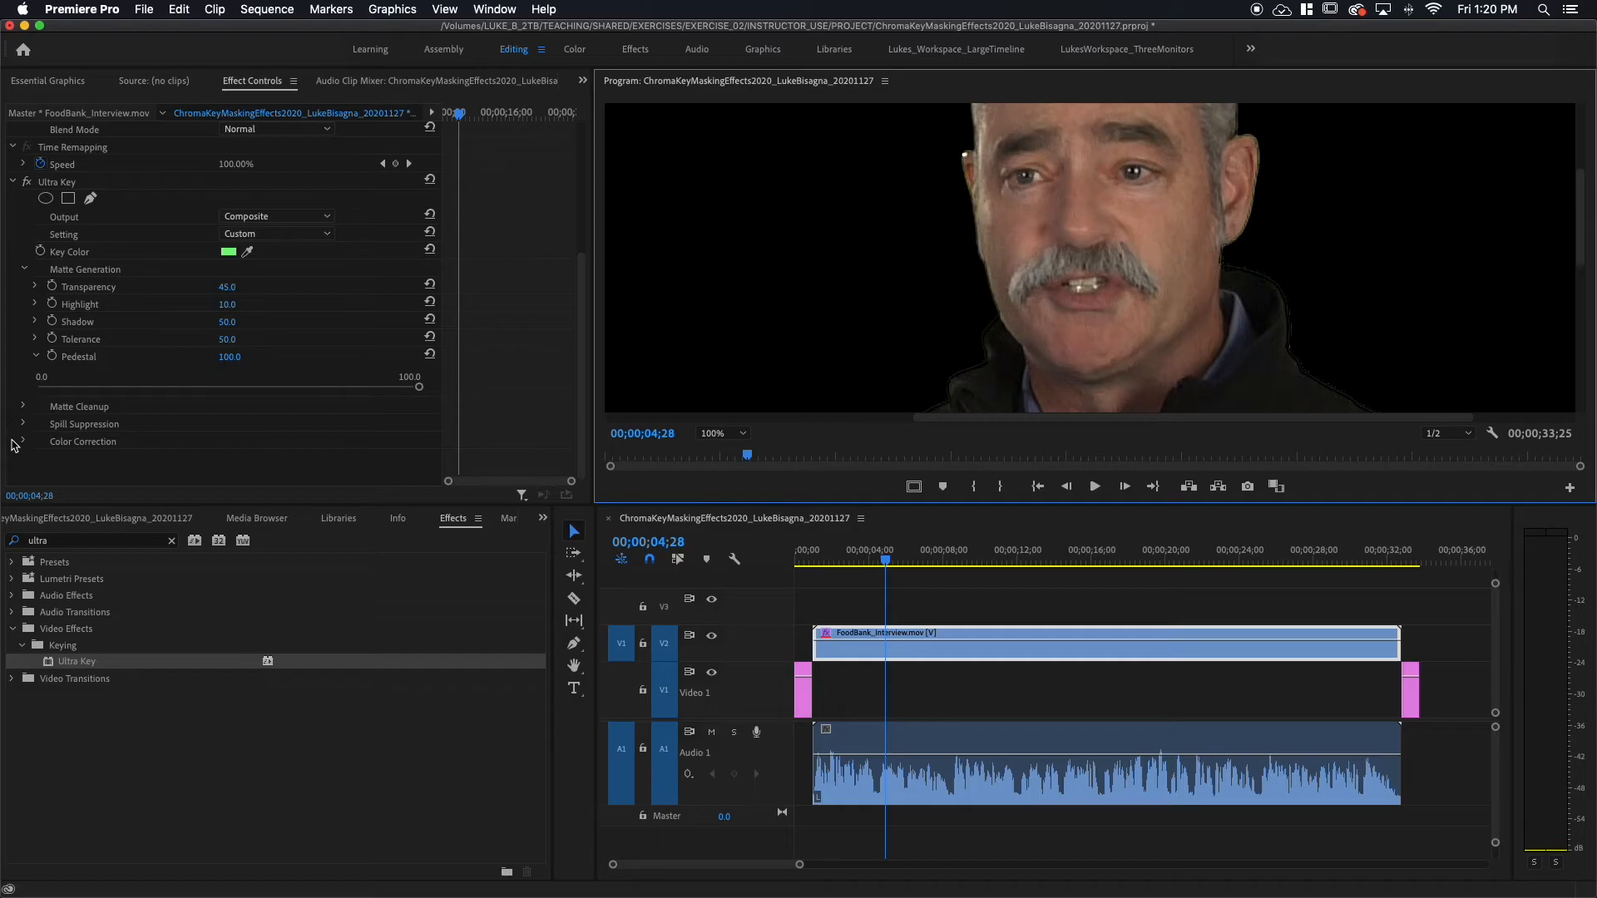
click(24, 407)
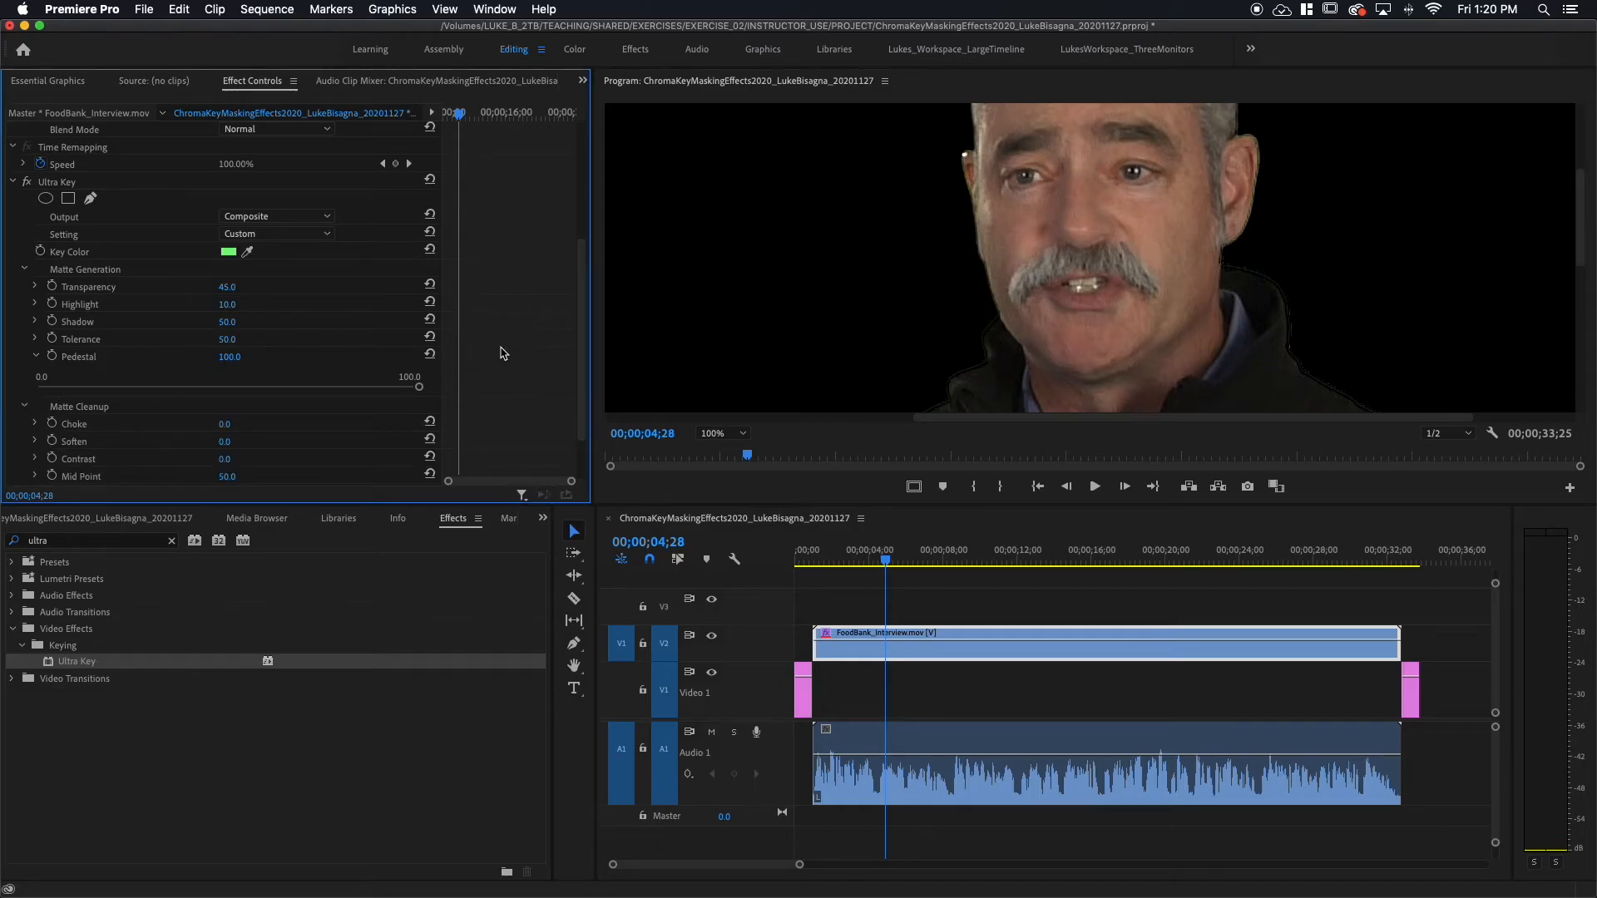
scroll(501, 354, down, 4)
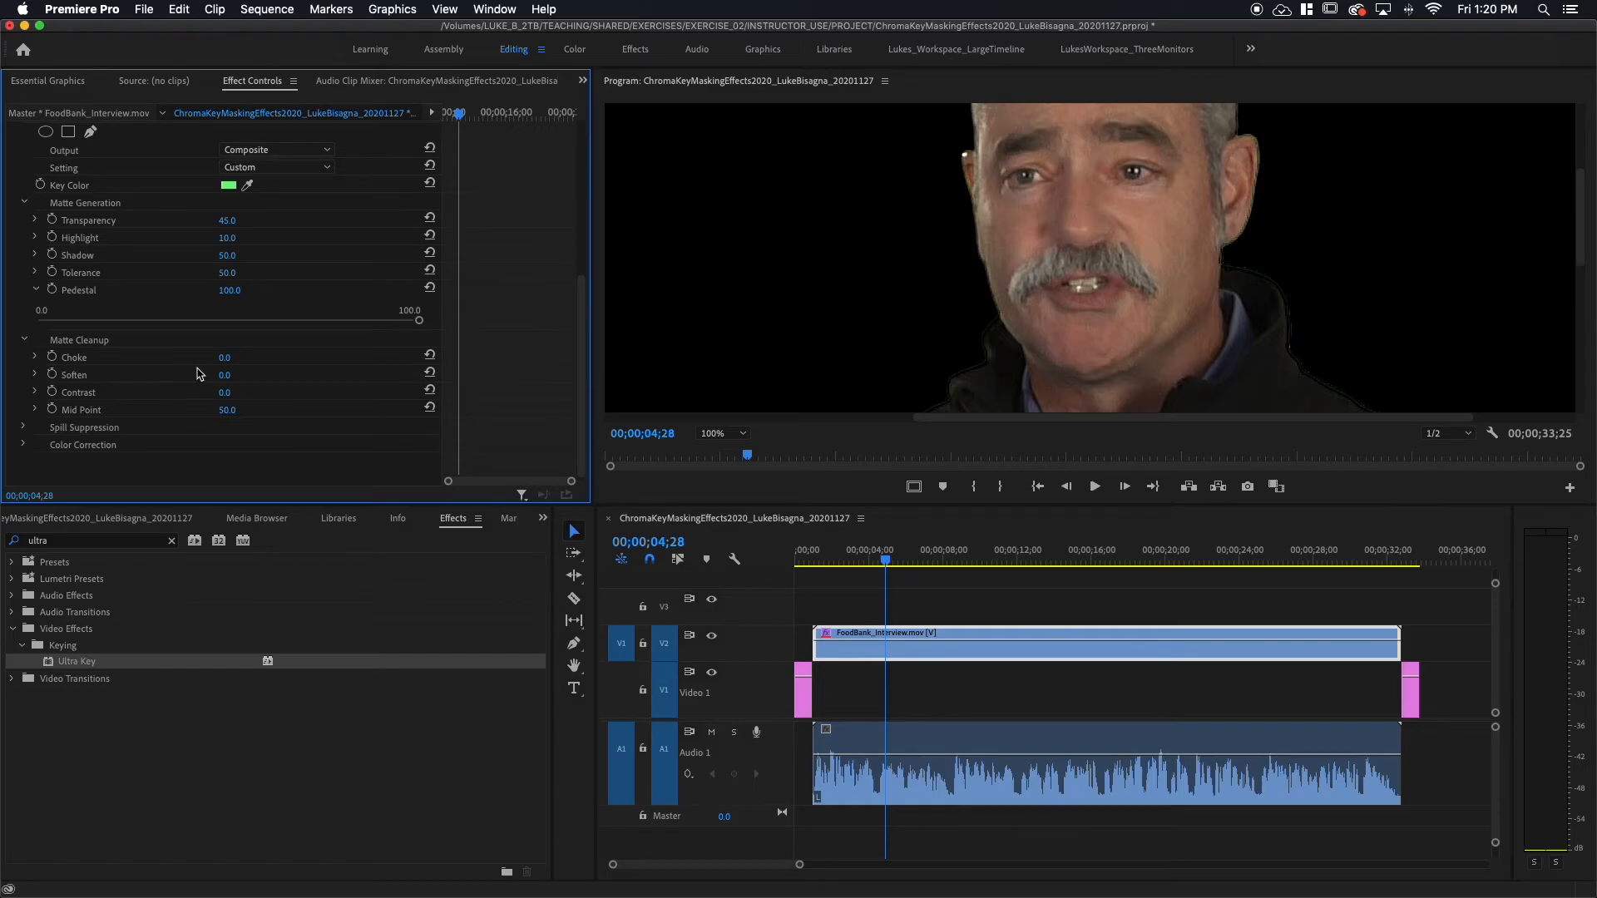
click(35, 358)
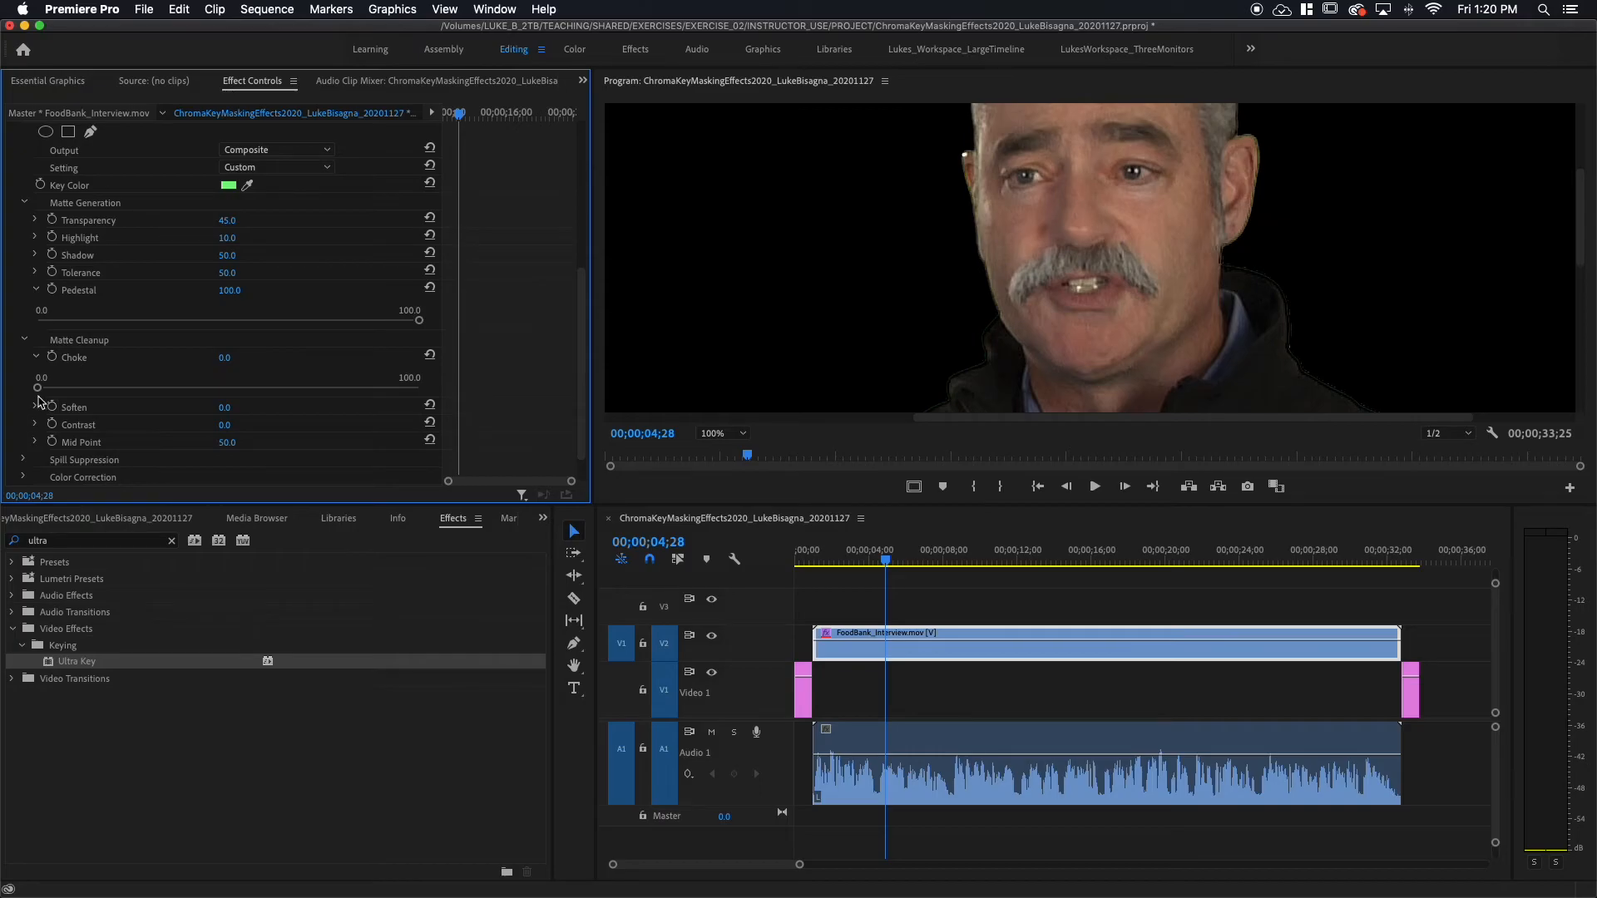
drag(39, 388, 182, 468)
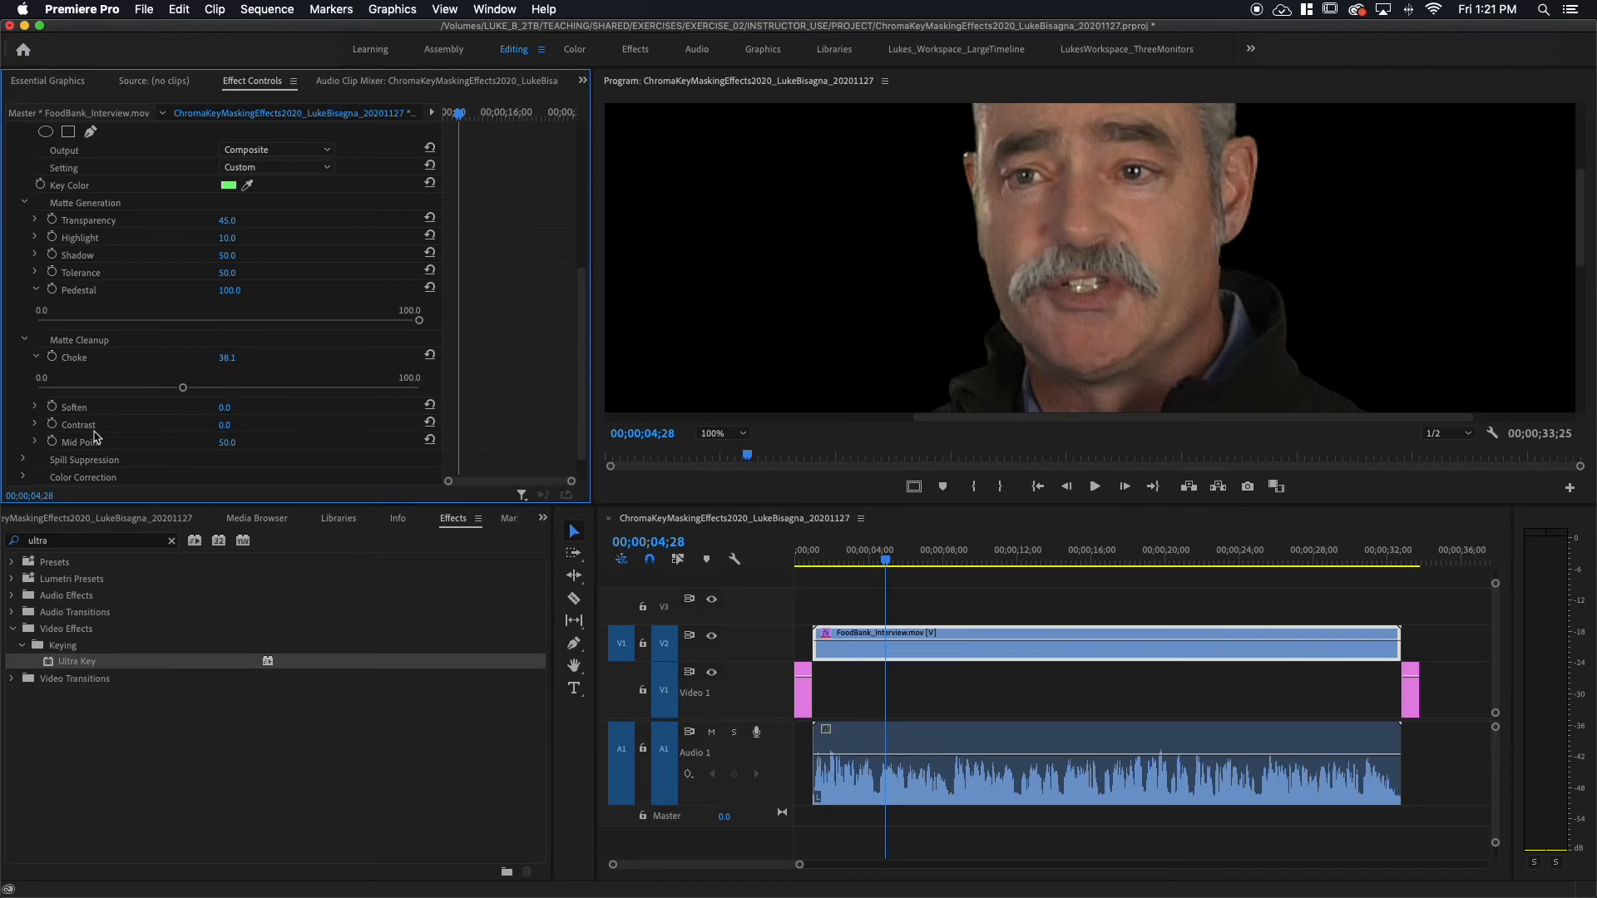
Set the Matte Cleanup Soften to 25.3 to soften the keyed edges of the man
click(35, 408)
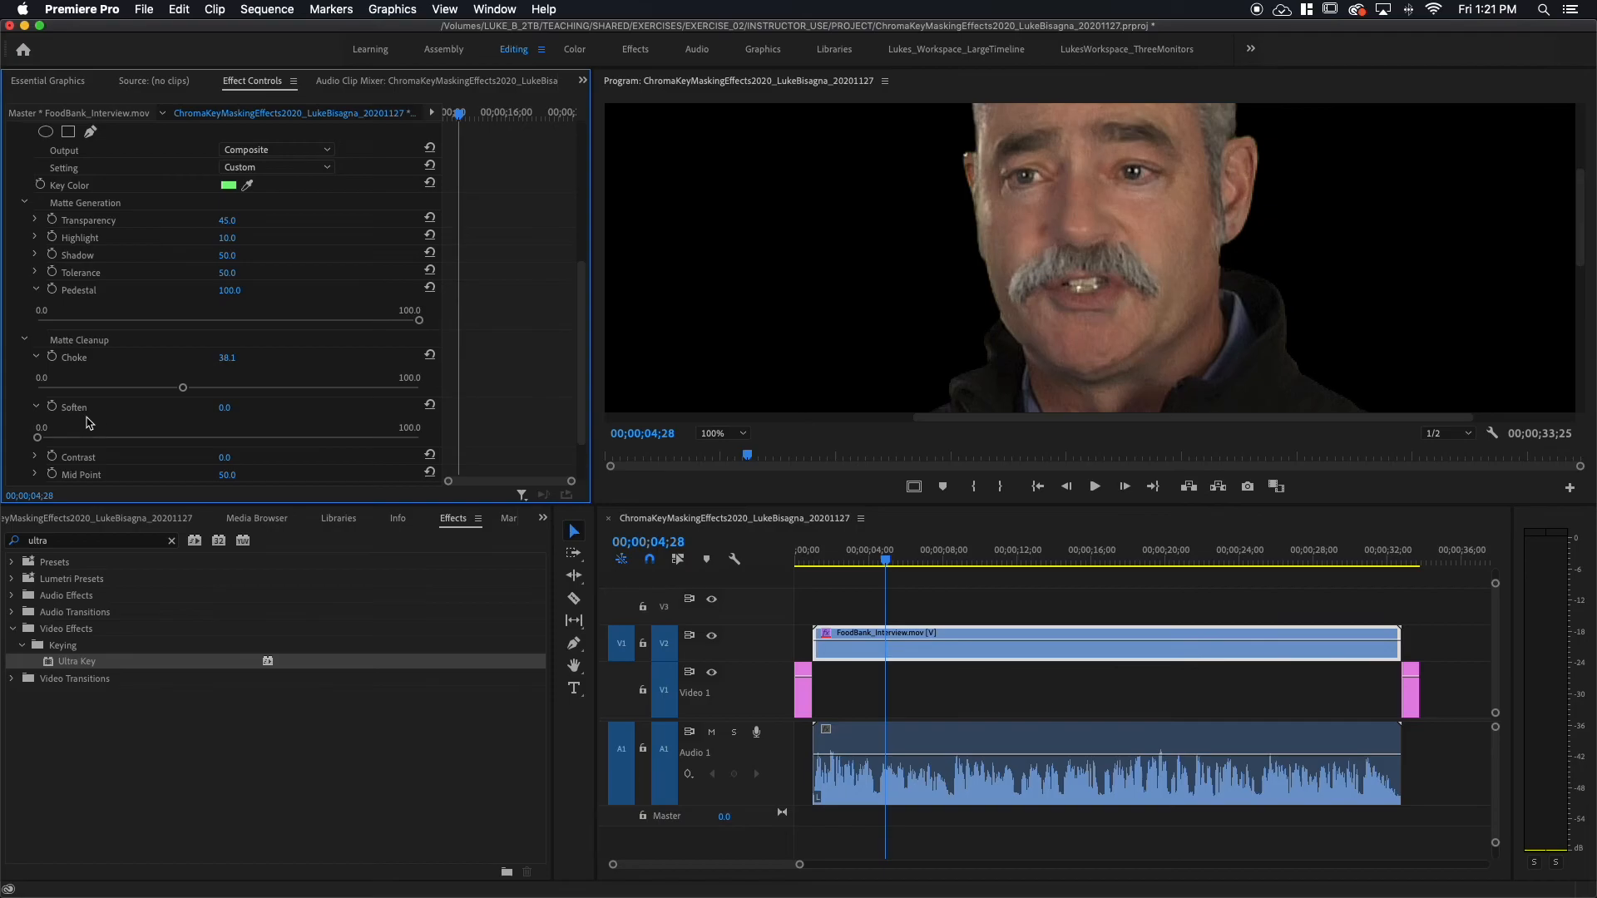
drag(37, 437, 133, 448)
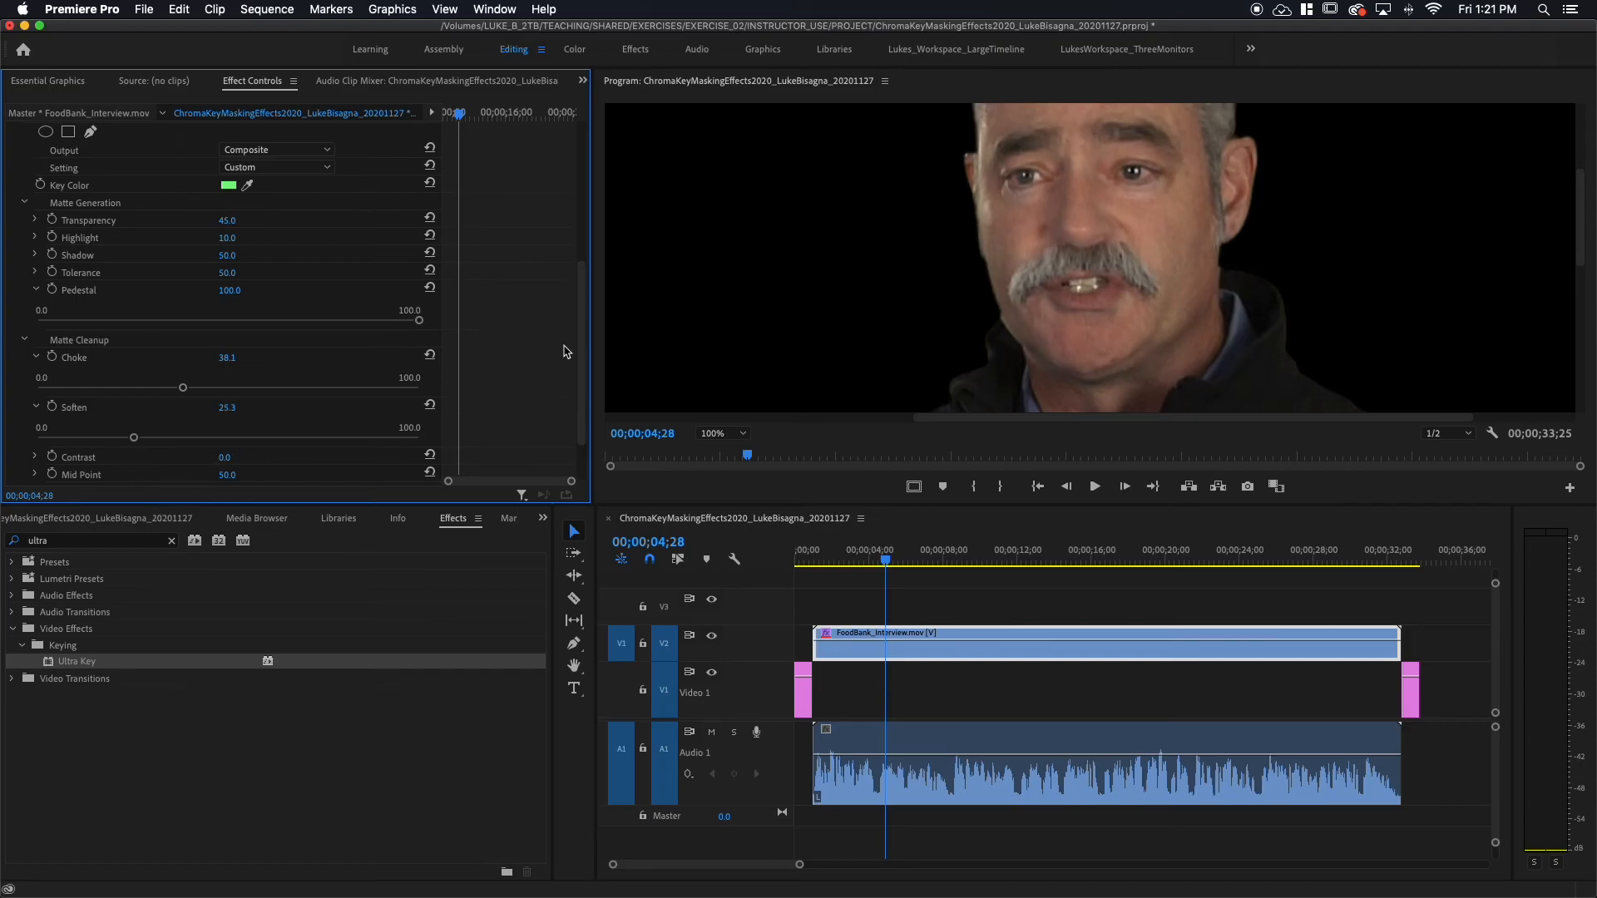
drag(579, 337, 575, 371)
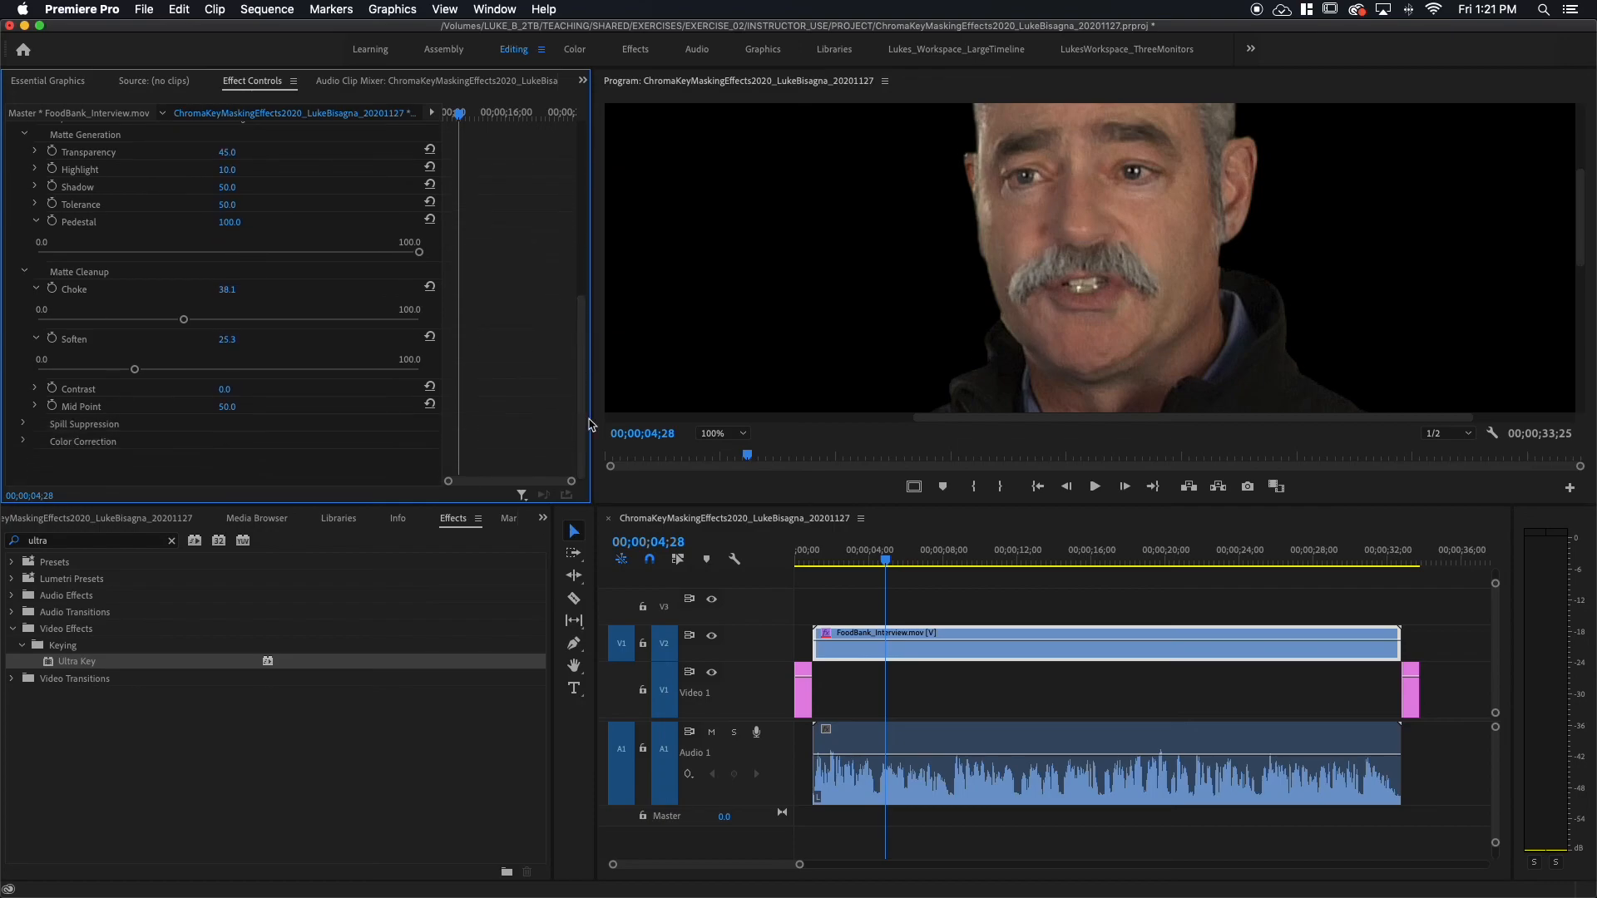
click(741, 435)
click(720, 450)
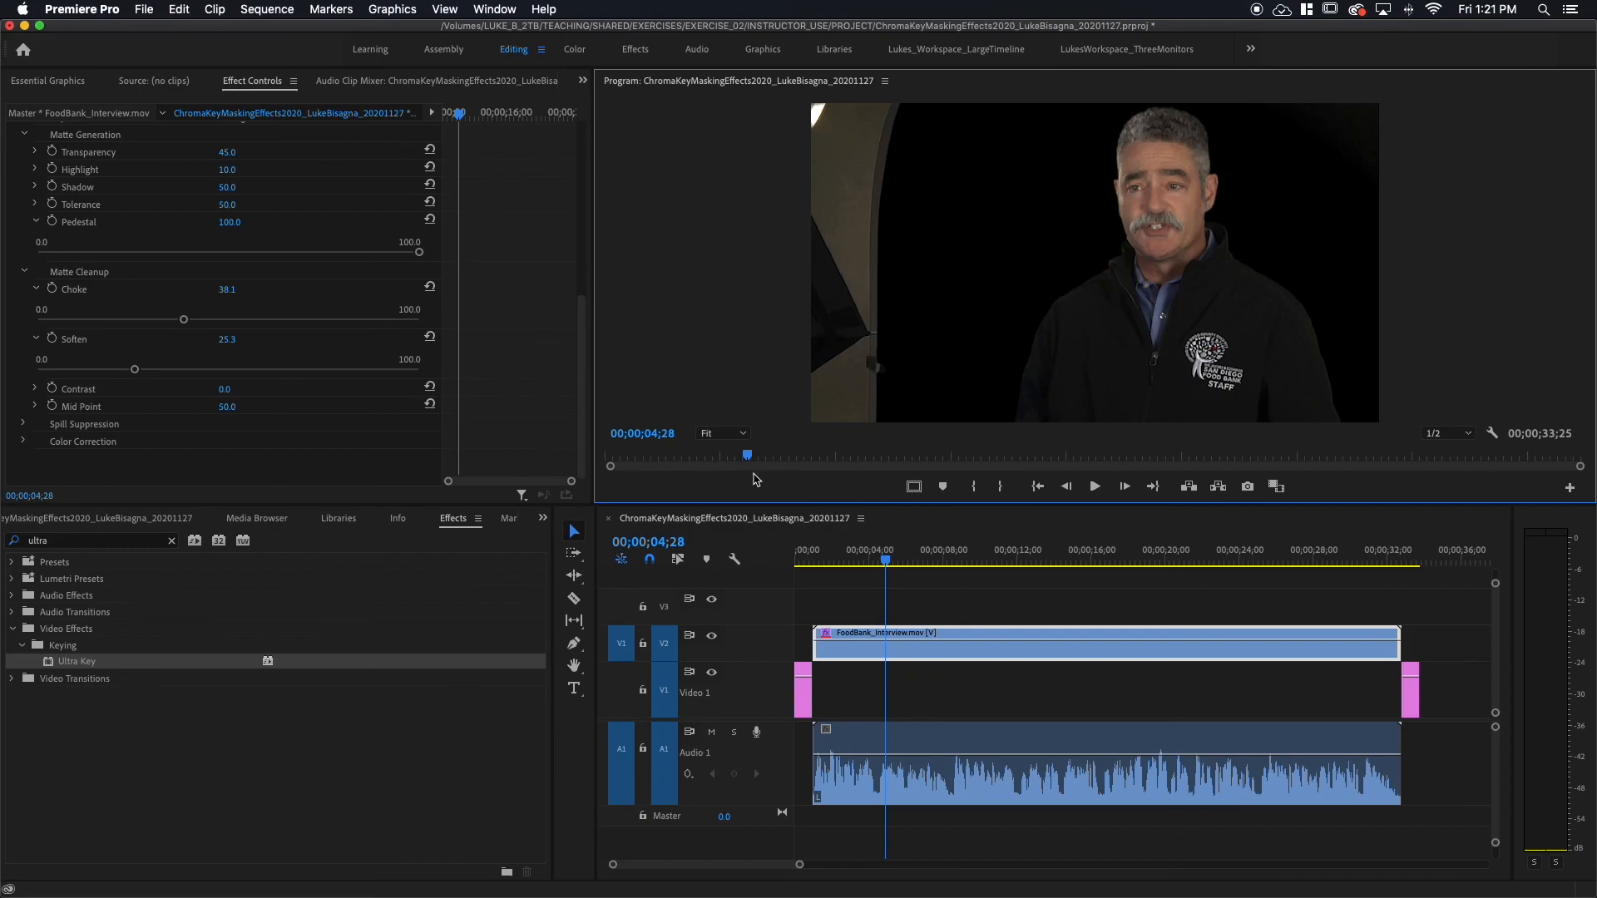